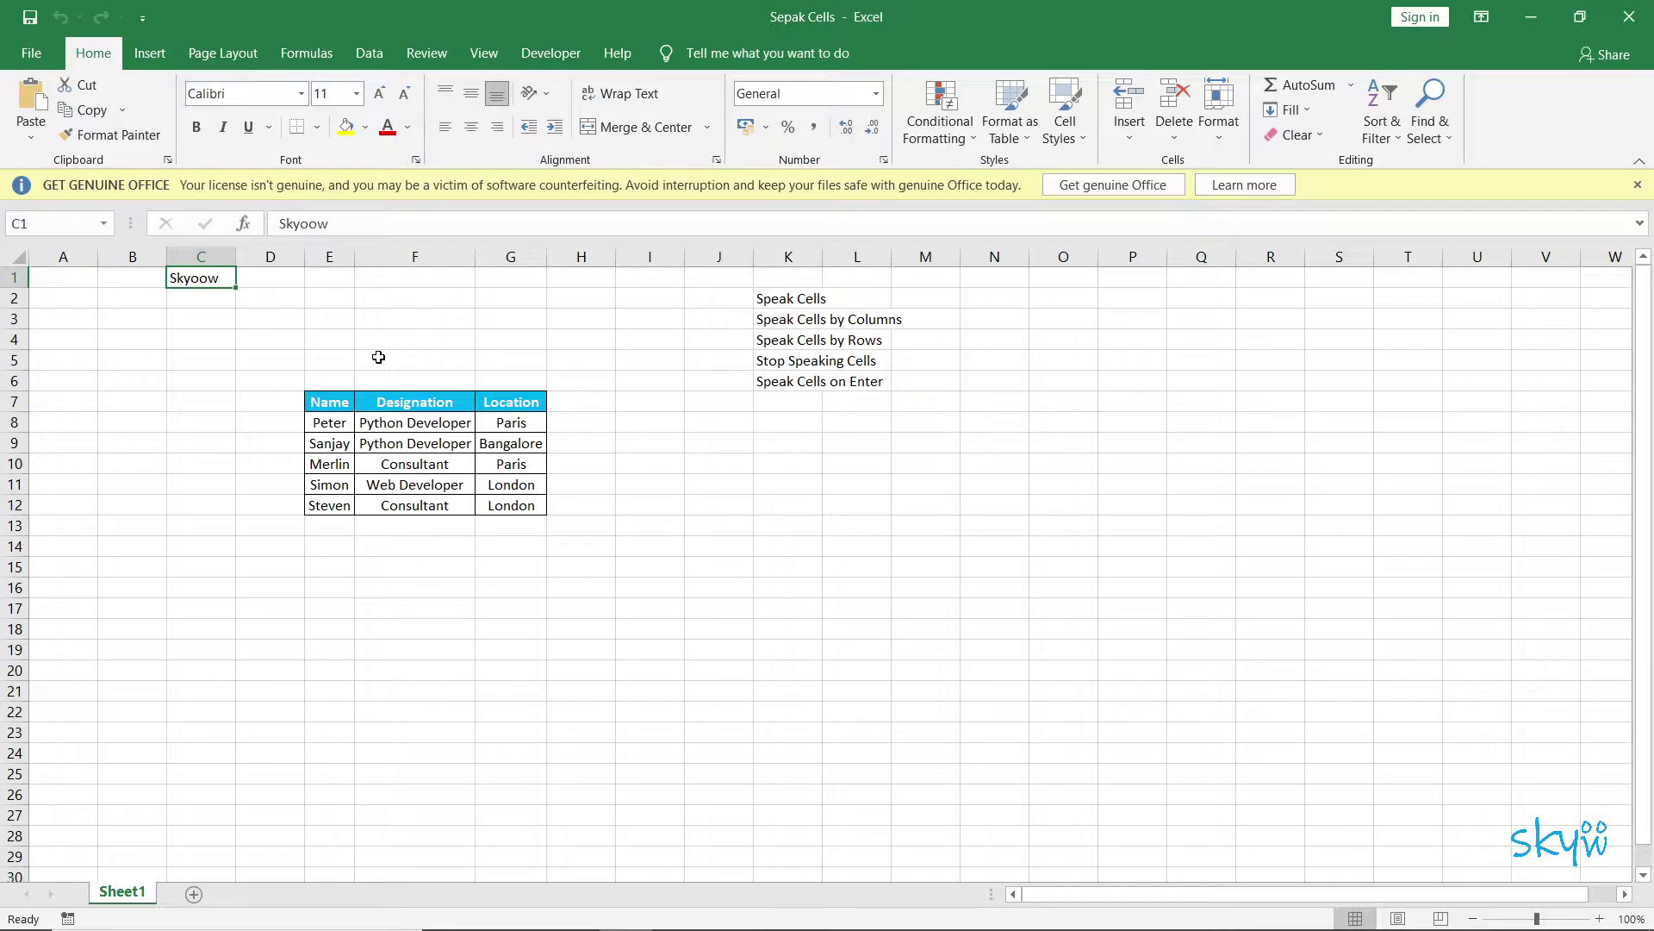
Move the active cell over to C1
key("Left")
key("Right")
key("Right")
key("Left")
Open Excel Options at the Quick Access Toolbar page and expand 'Choose commands from'
left_click(30, 53)
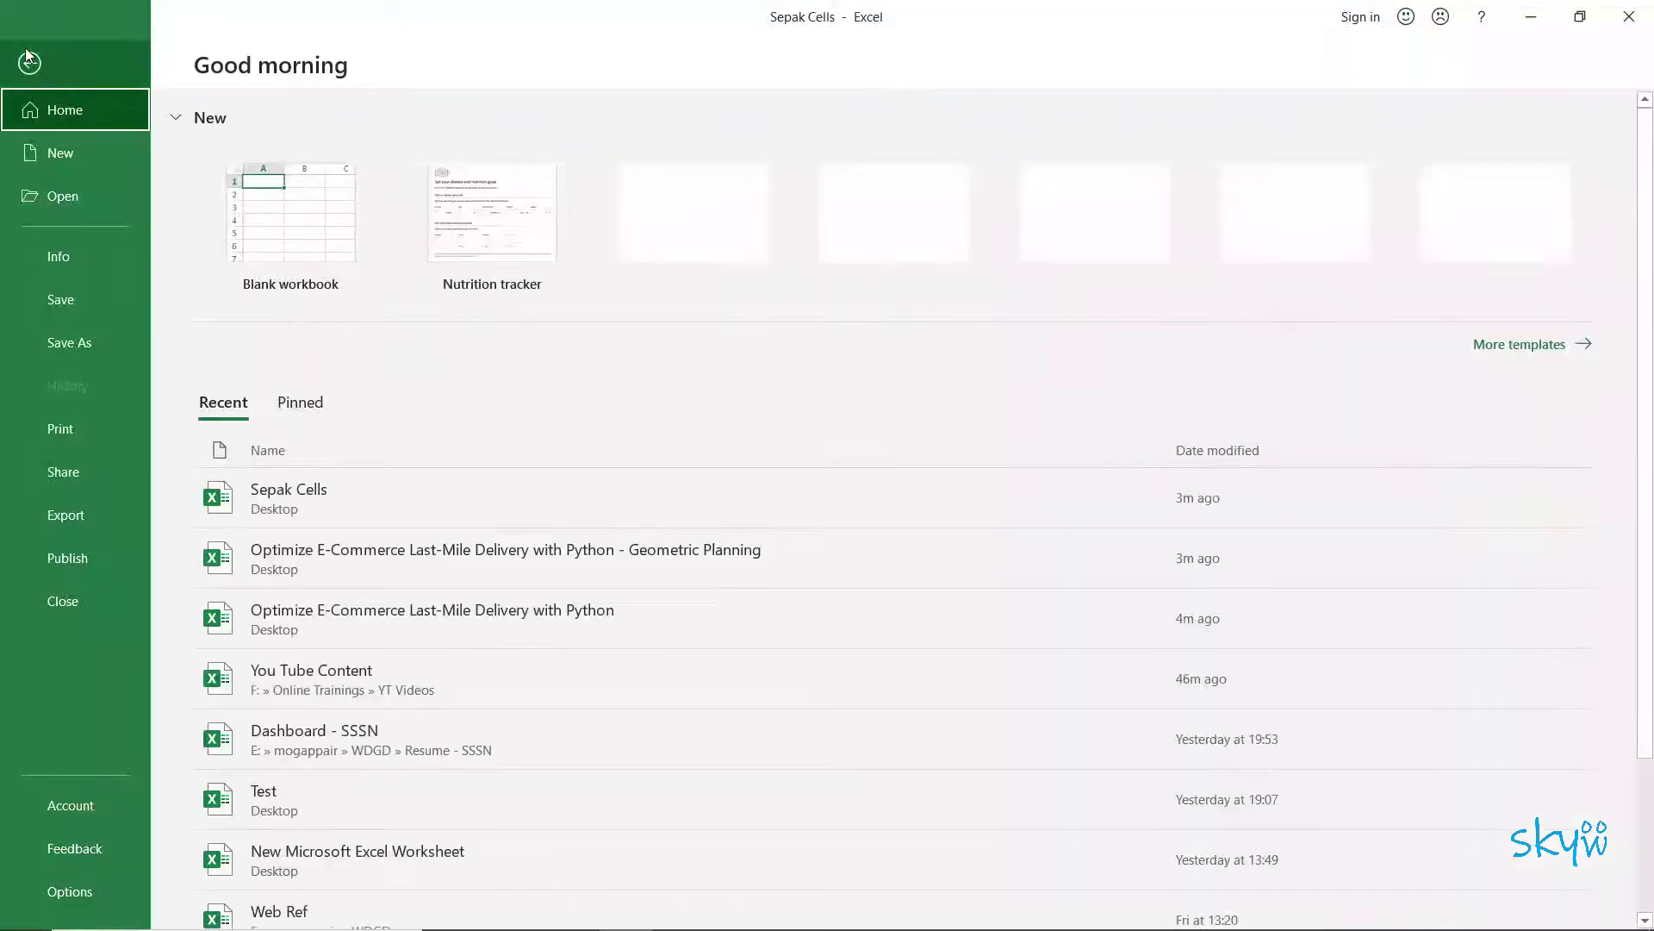
left_click(87, 896)
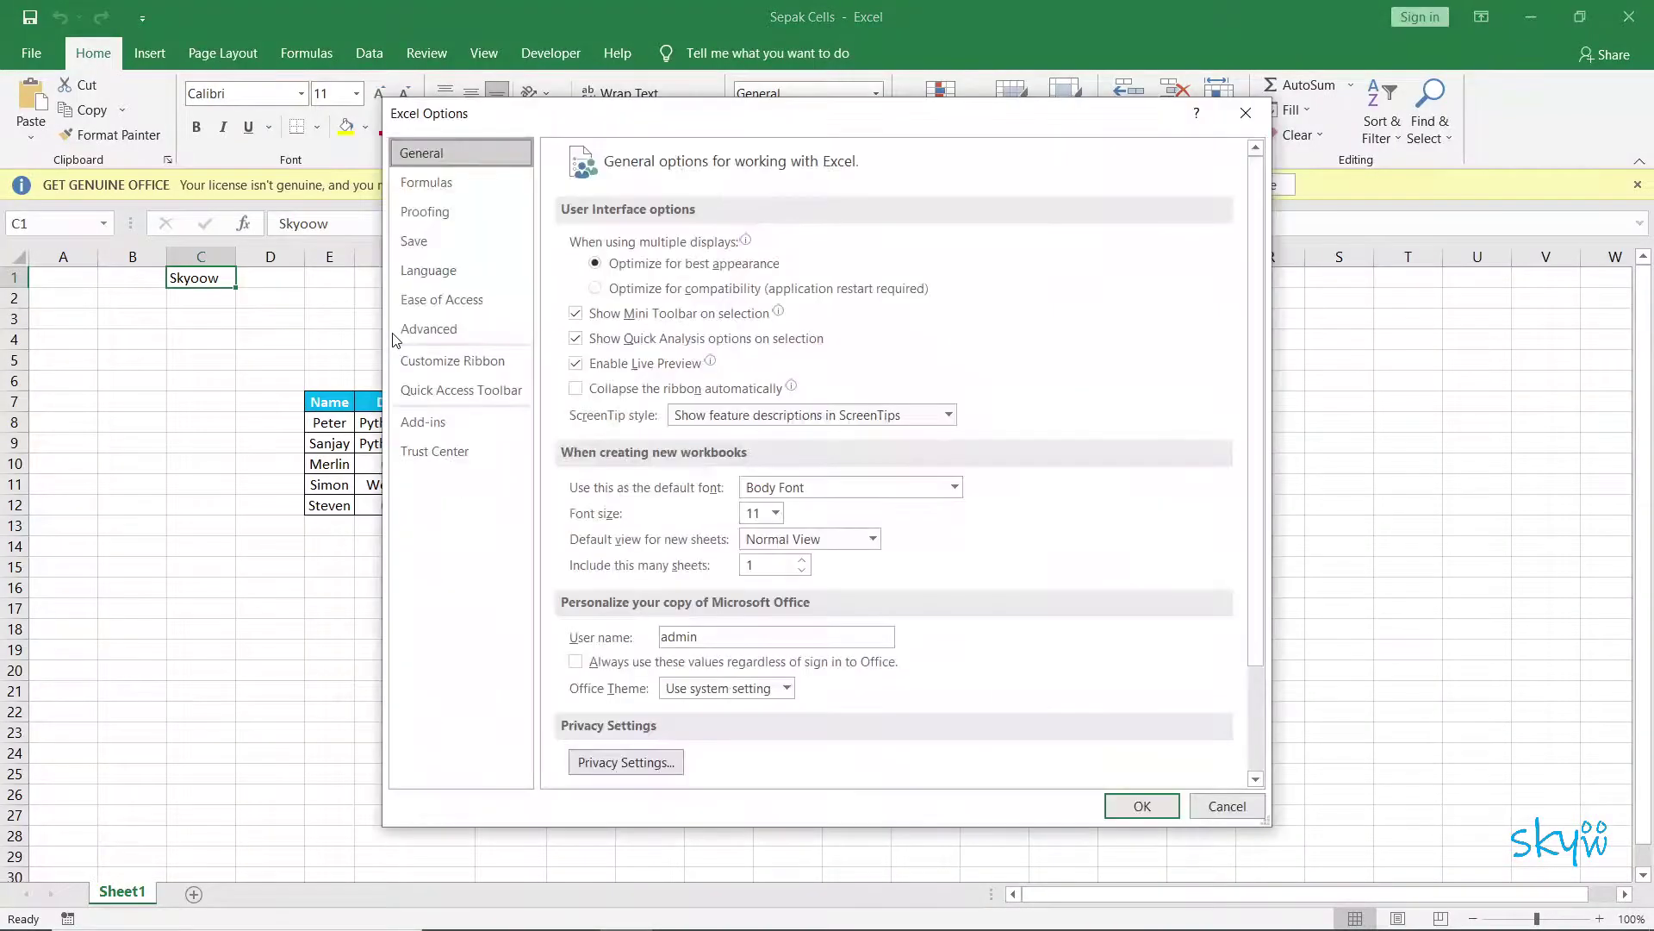
left_click(454, 394)
left_click(706, 223)
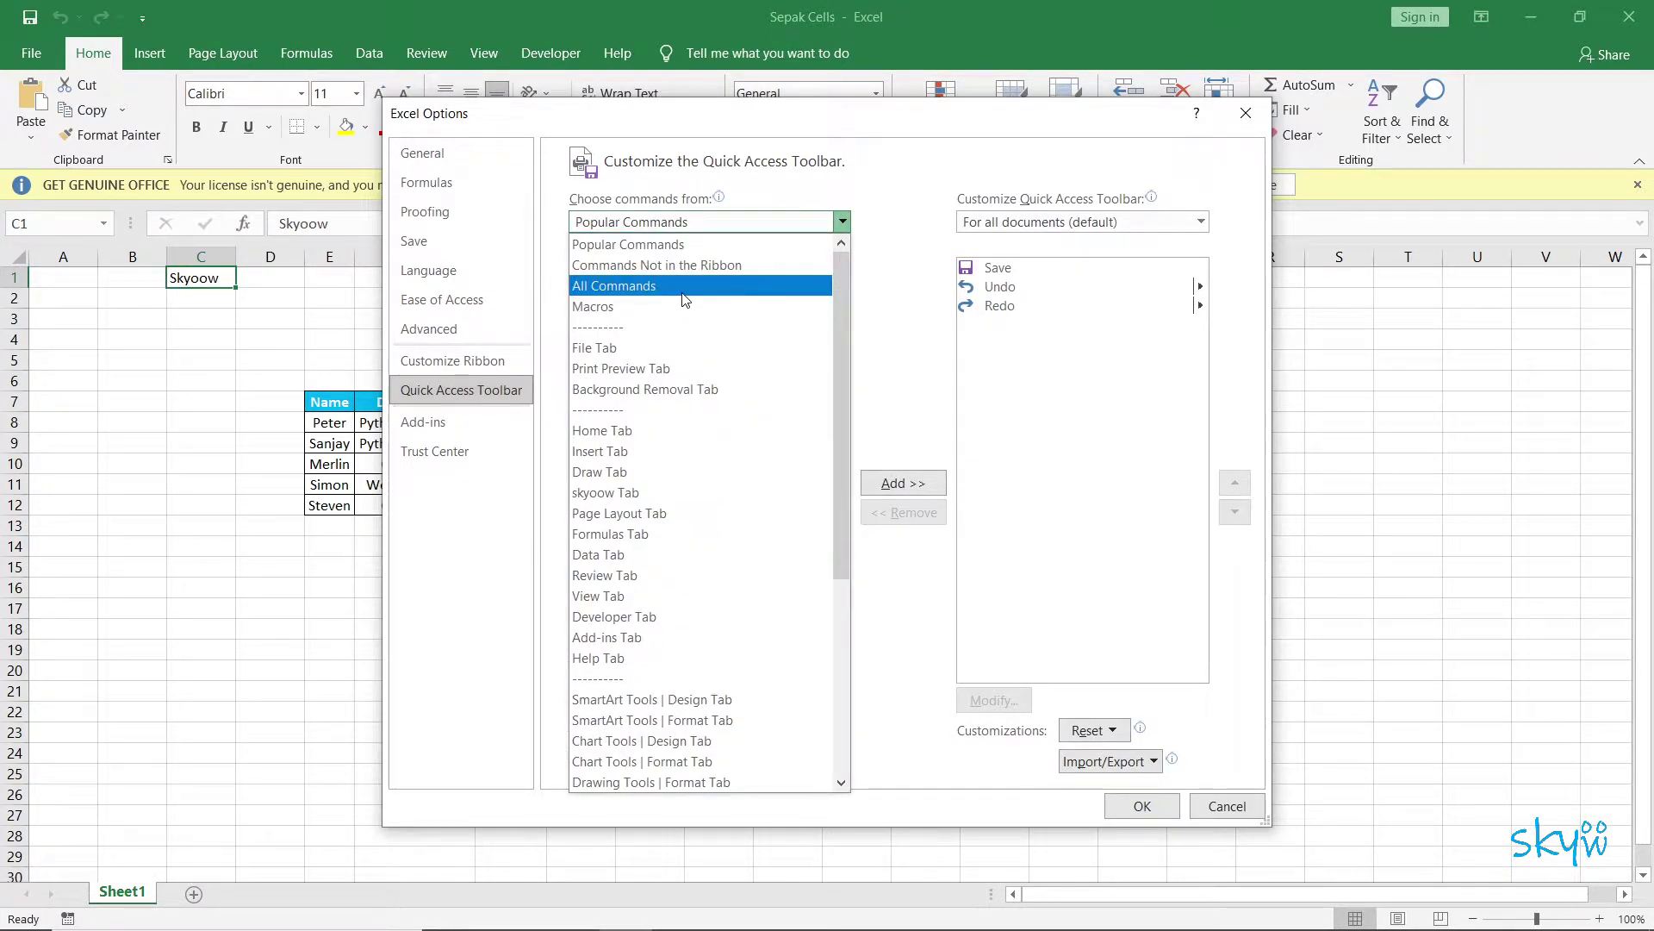
Show All Commands and scroll the list down to the Speak Cells entries
key("Escape")
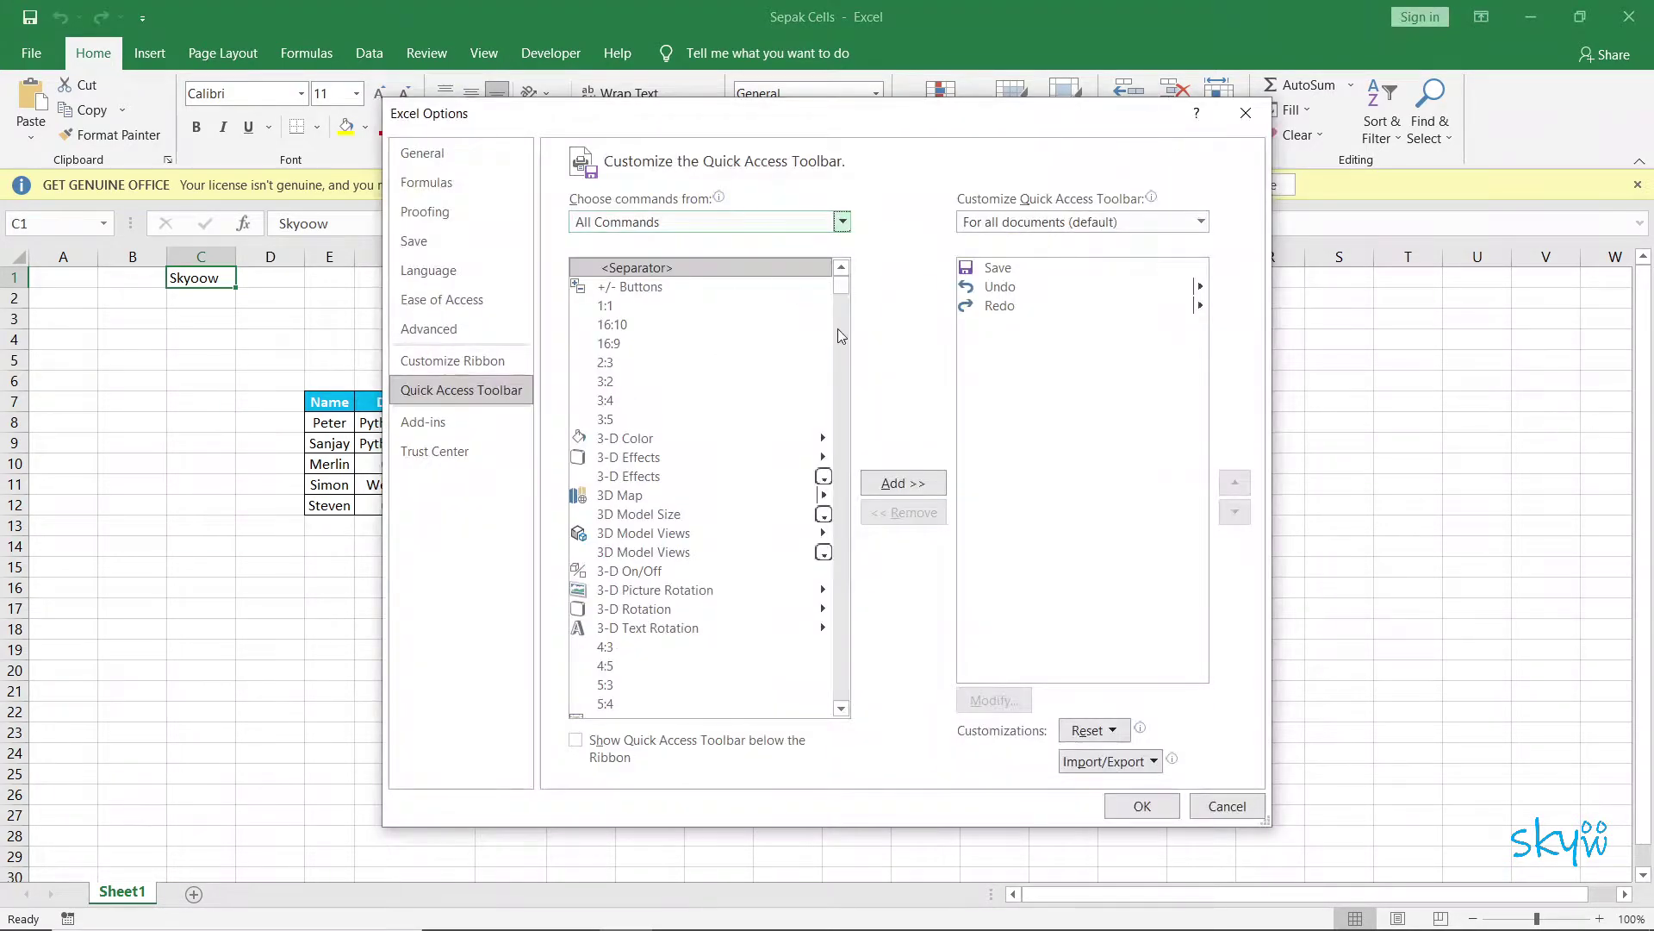
left_click_drag(843, 293, 841, 635)
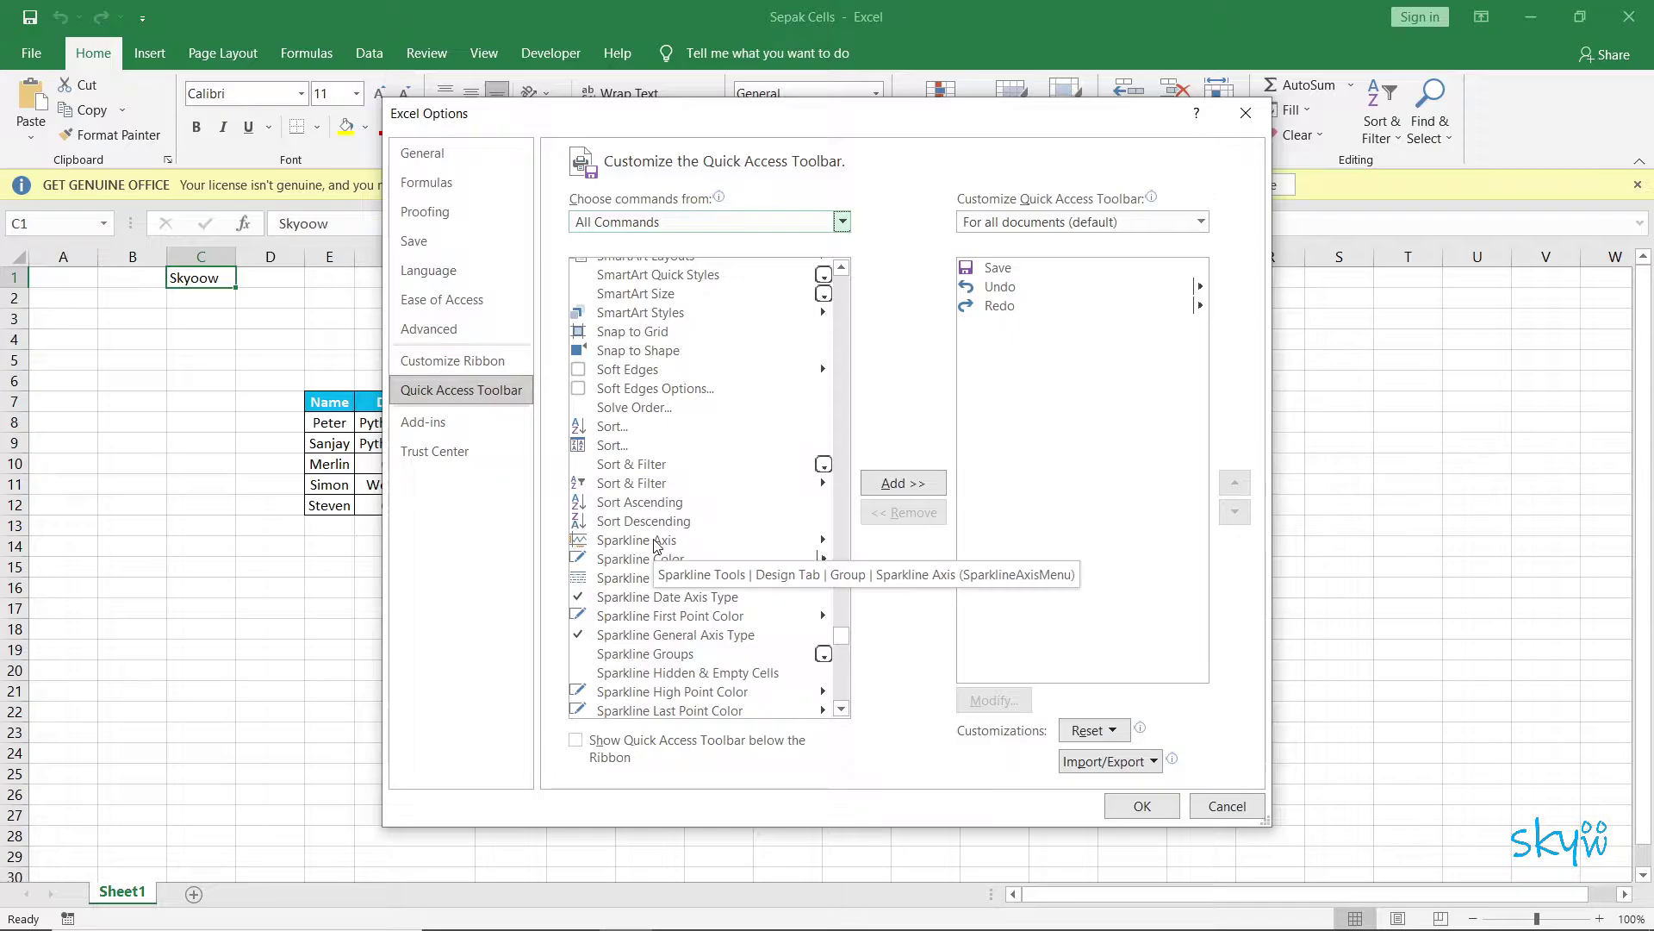
scroll(654, 541, "down", 1)
scroll(654, 541, "down", 2)
scroll(654, 541, "down", 1)
scroll(654, 541, "down", 1)
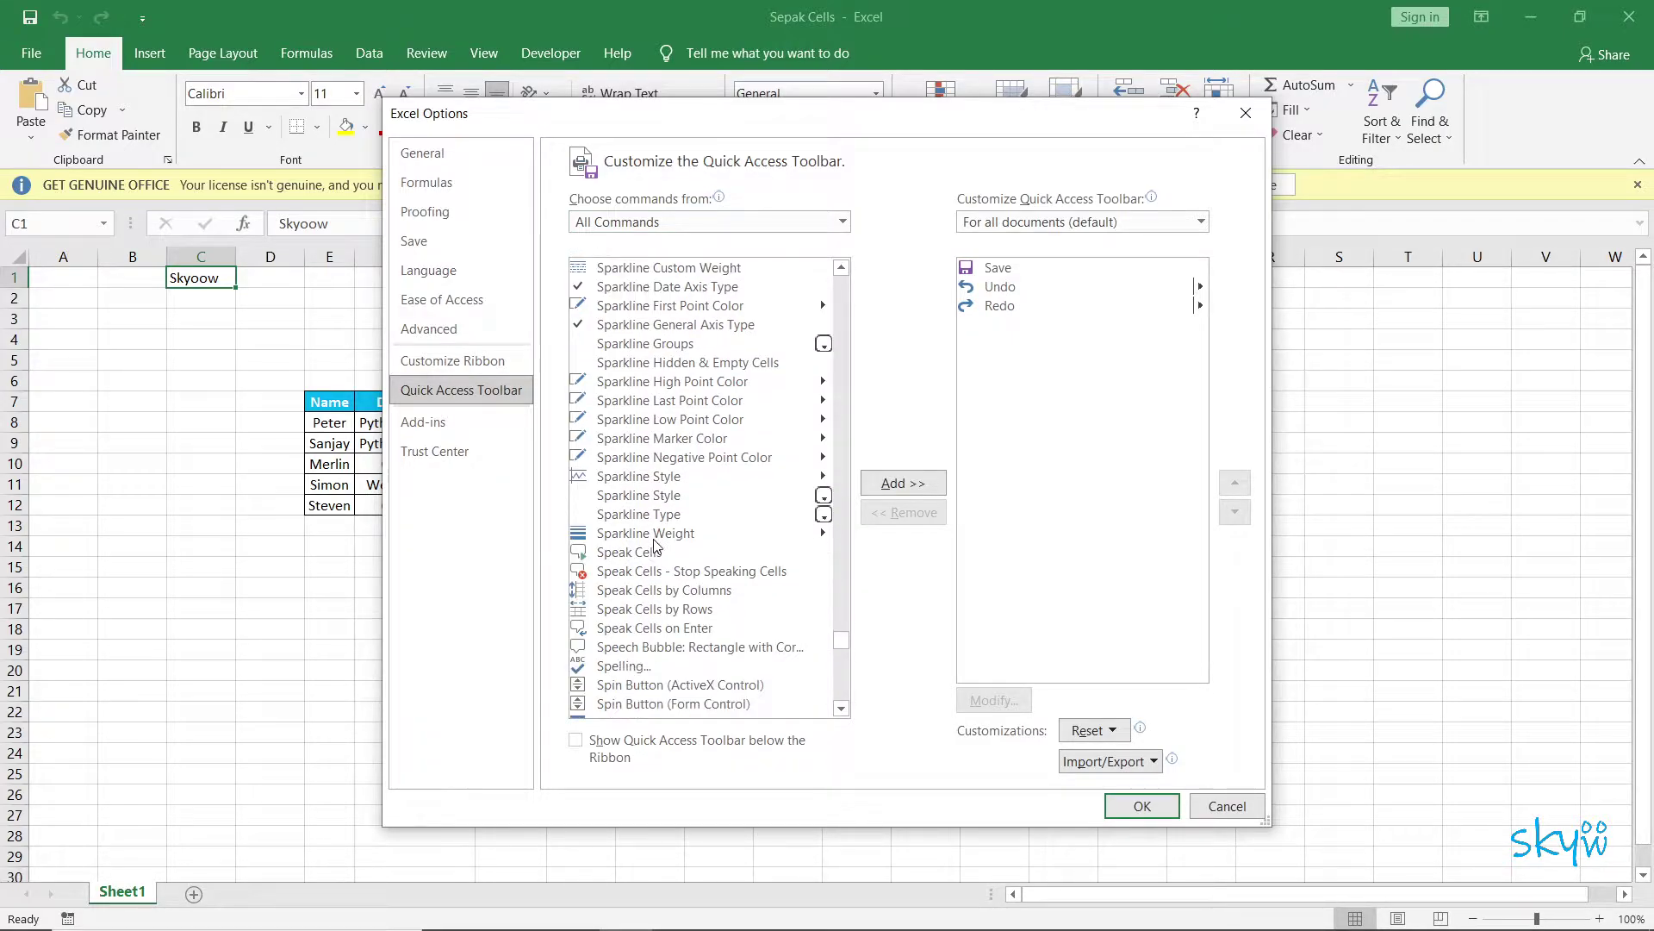
Add Speak Cells, Stop Speaking Cells, Speak Cells by Columns, by Rows and on Enter, then OK
left_click(655, 554)
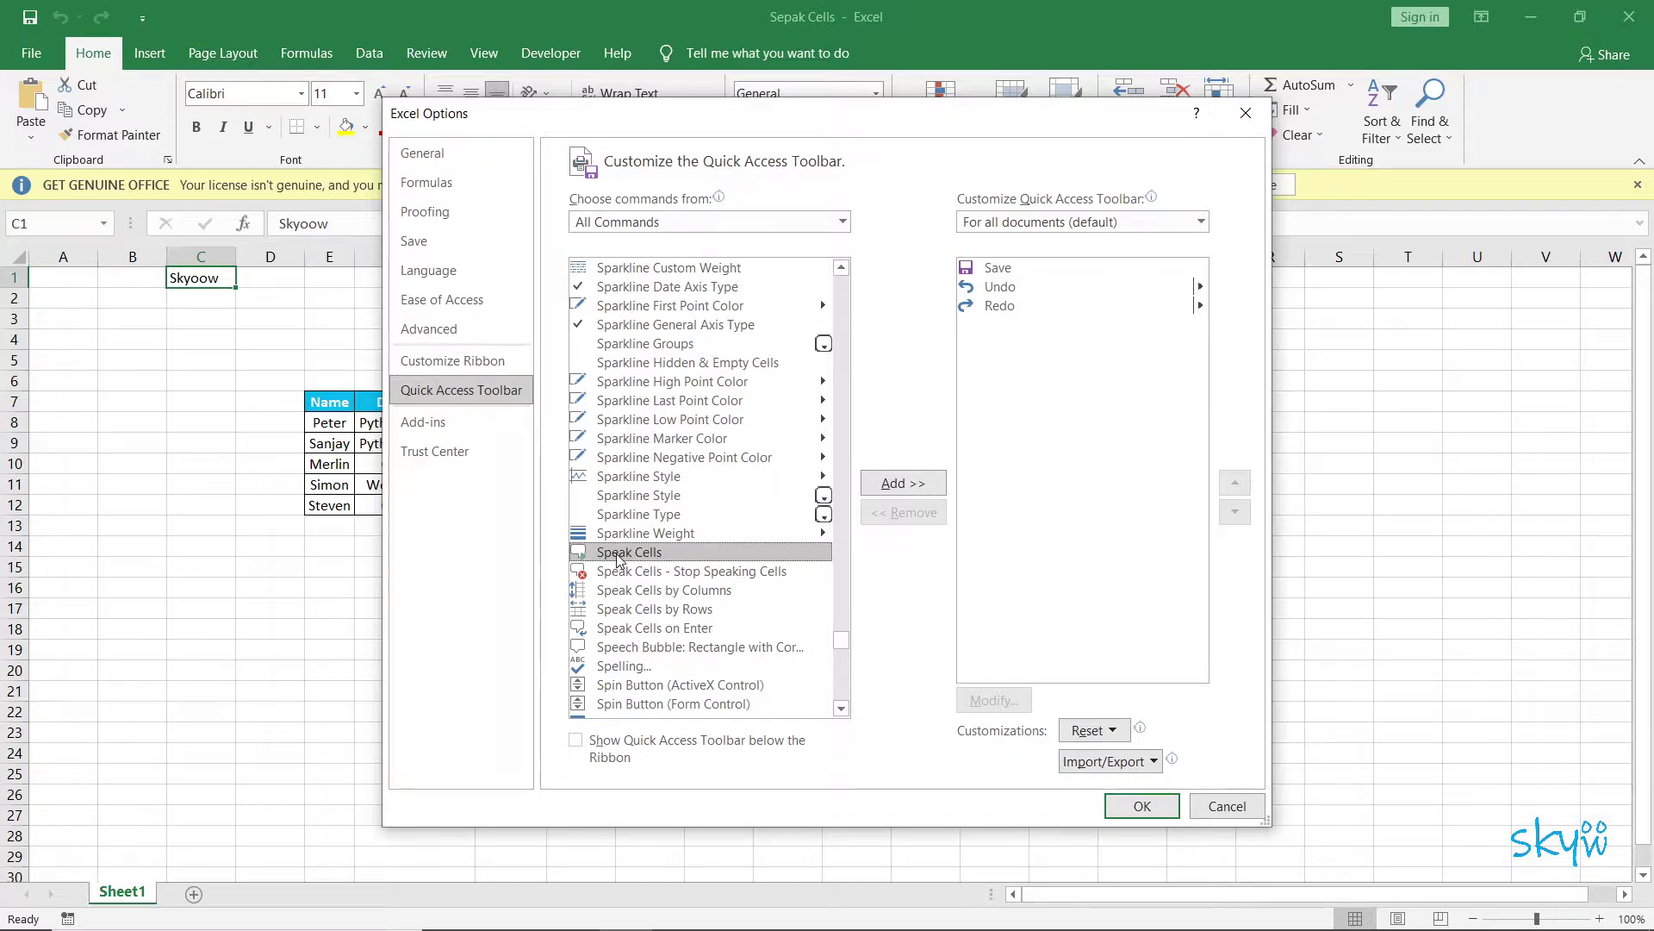
left_click(891, 484)
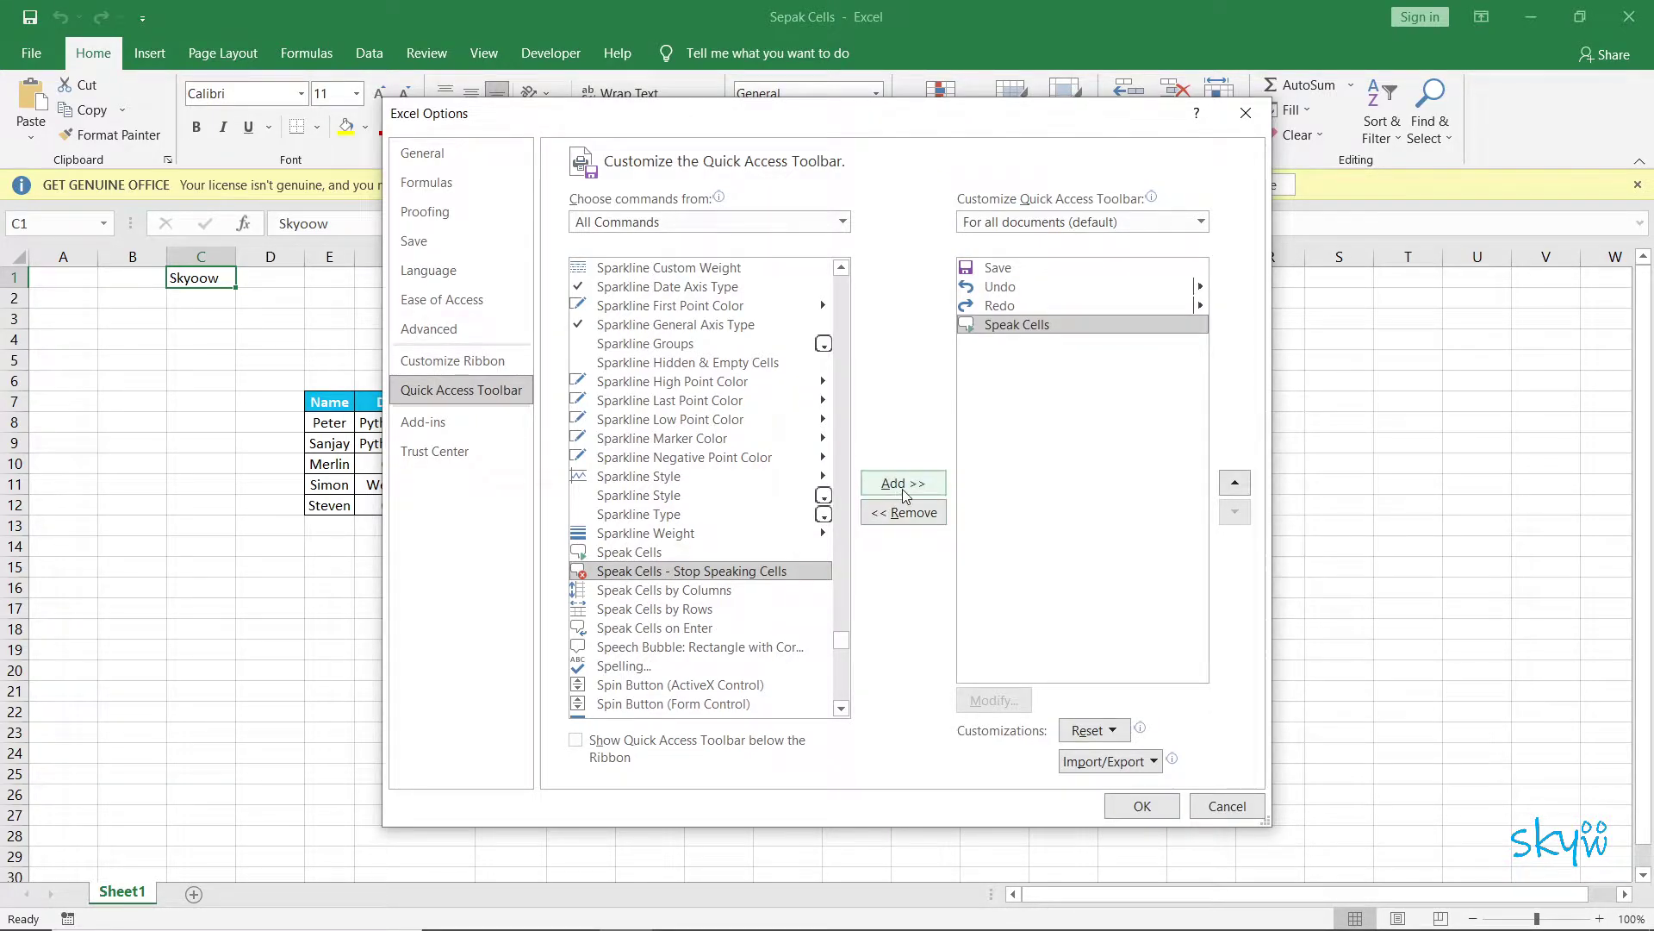
left_click(904, 484)
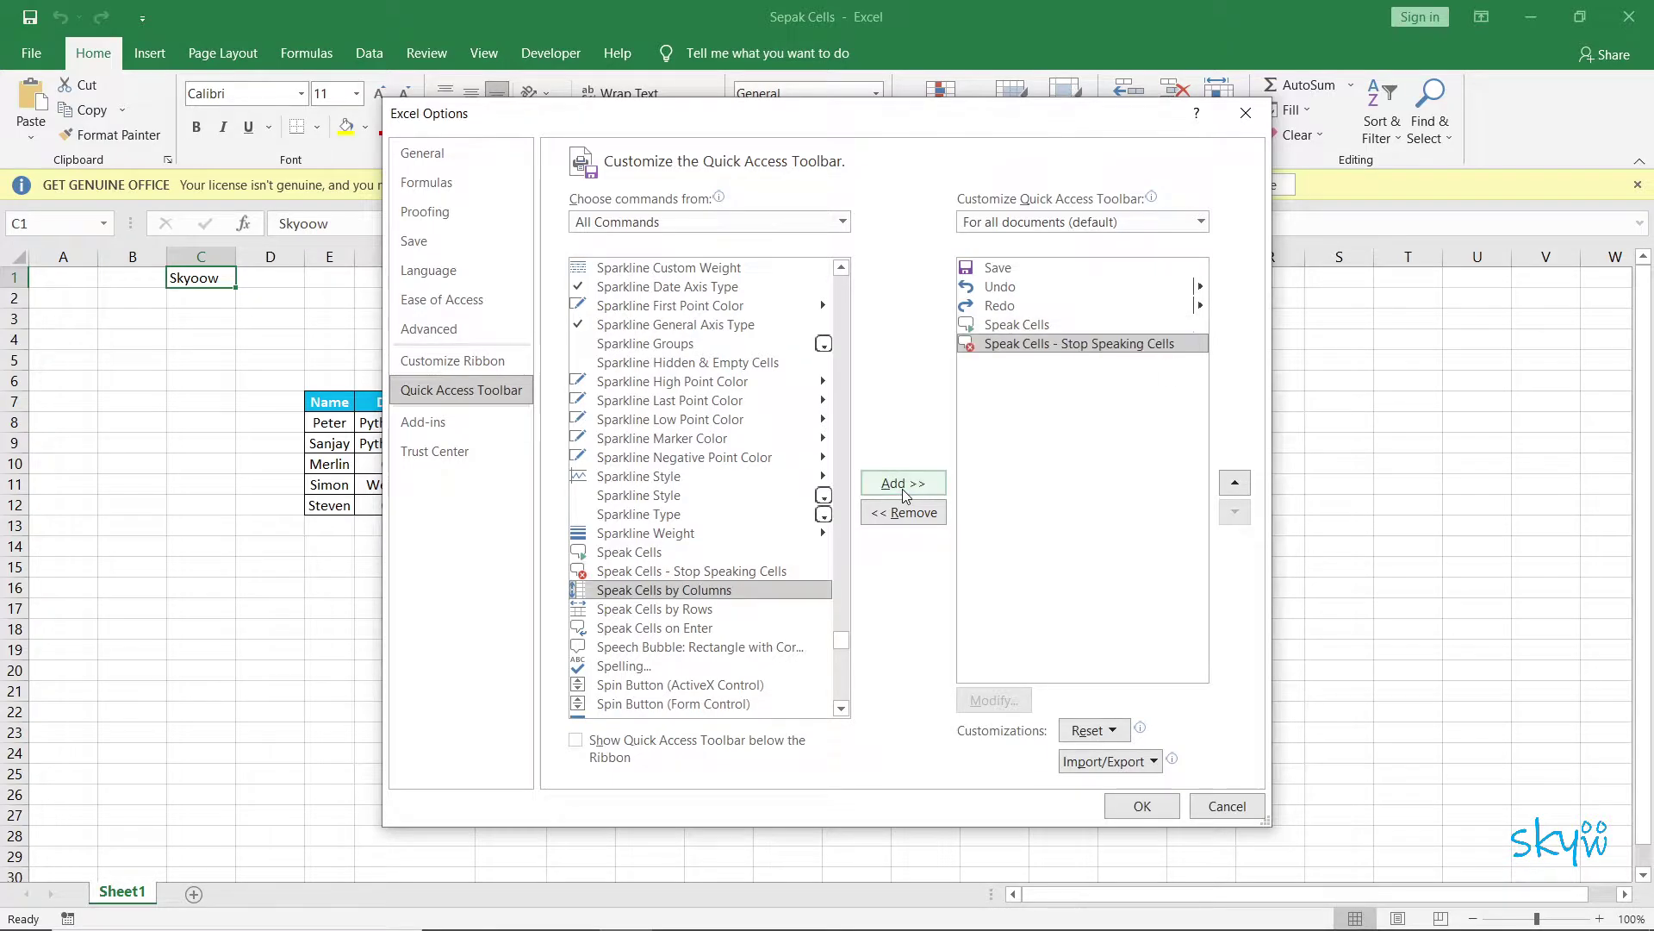
left_click(904, 488)
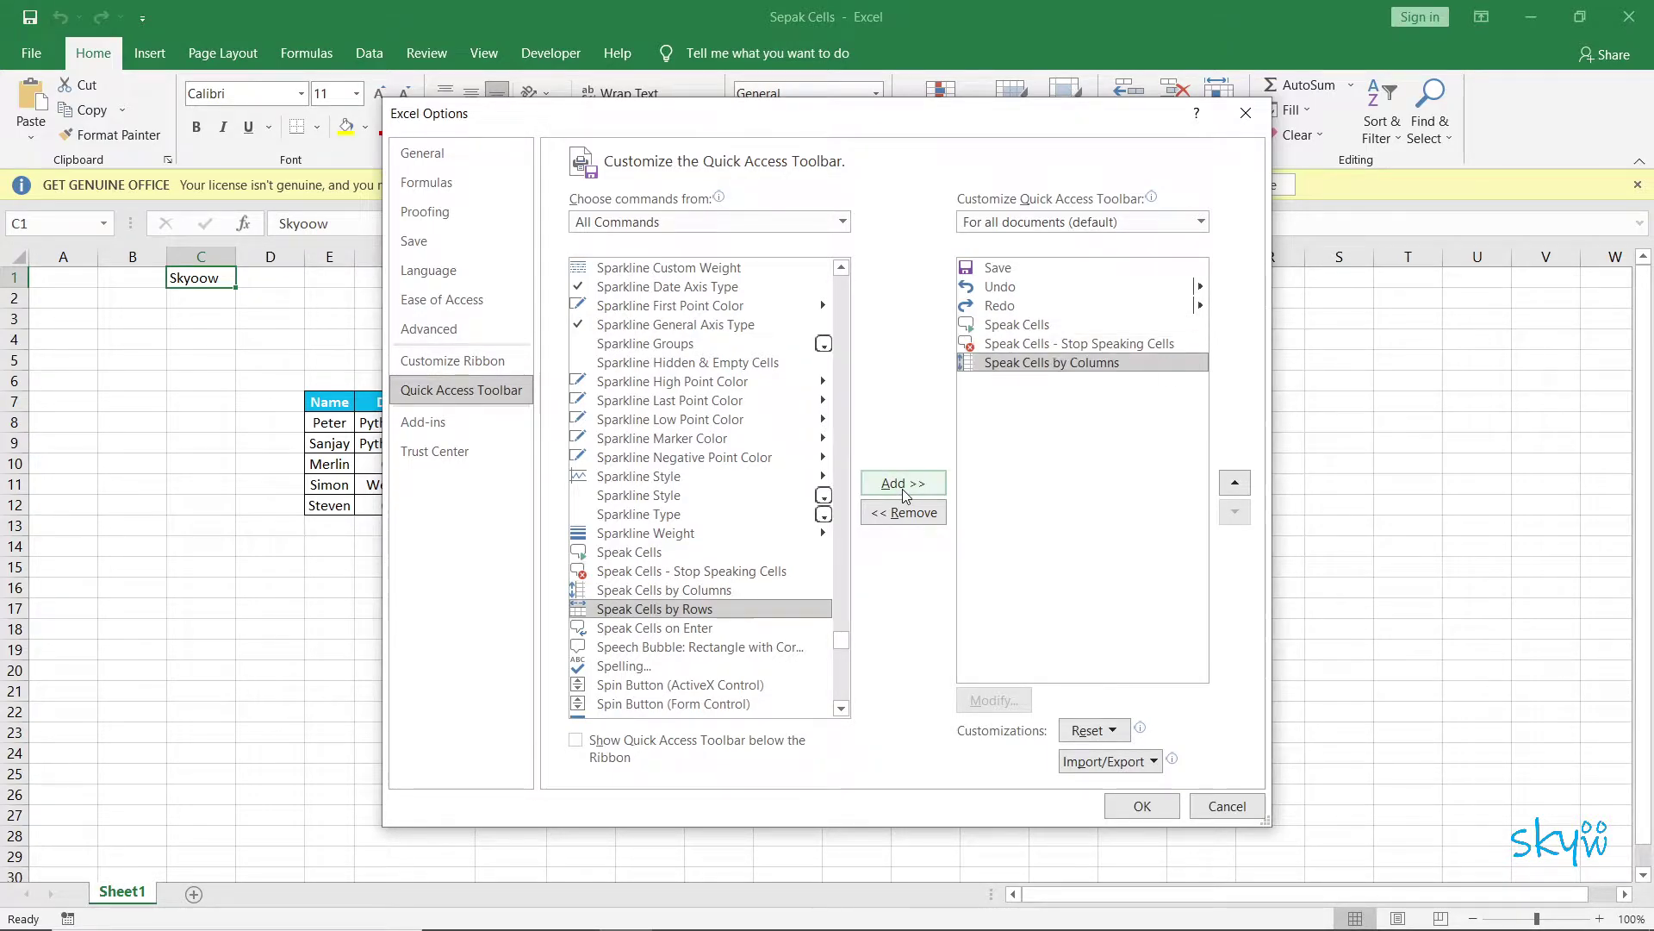
left_click(904, 484)
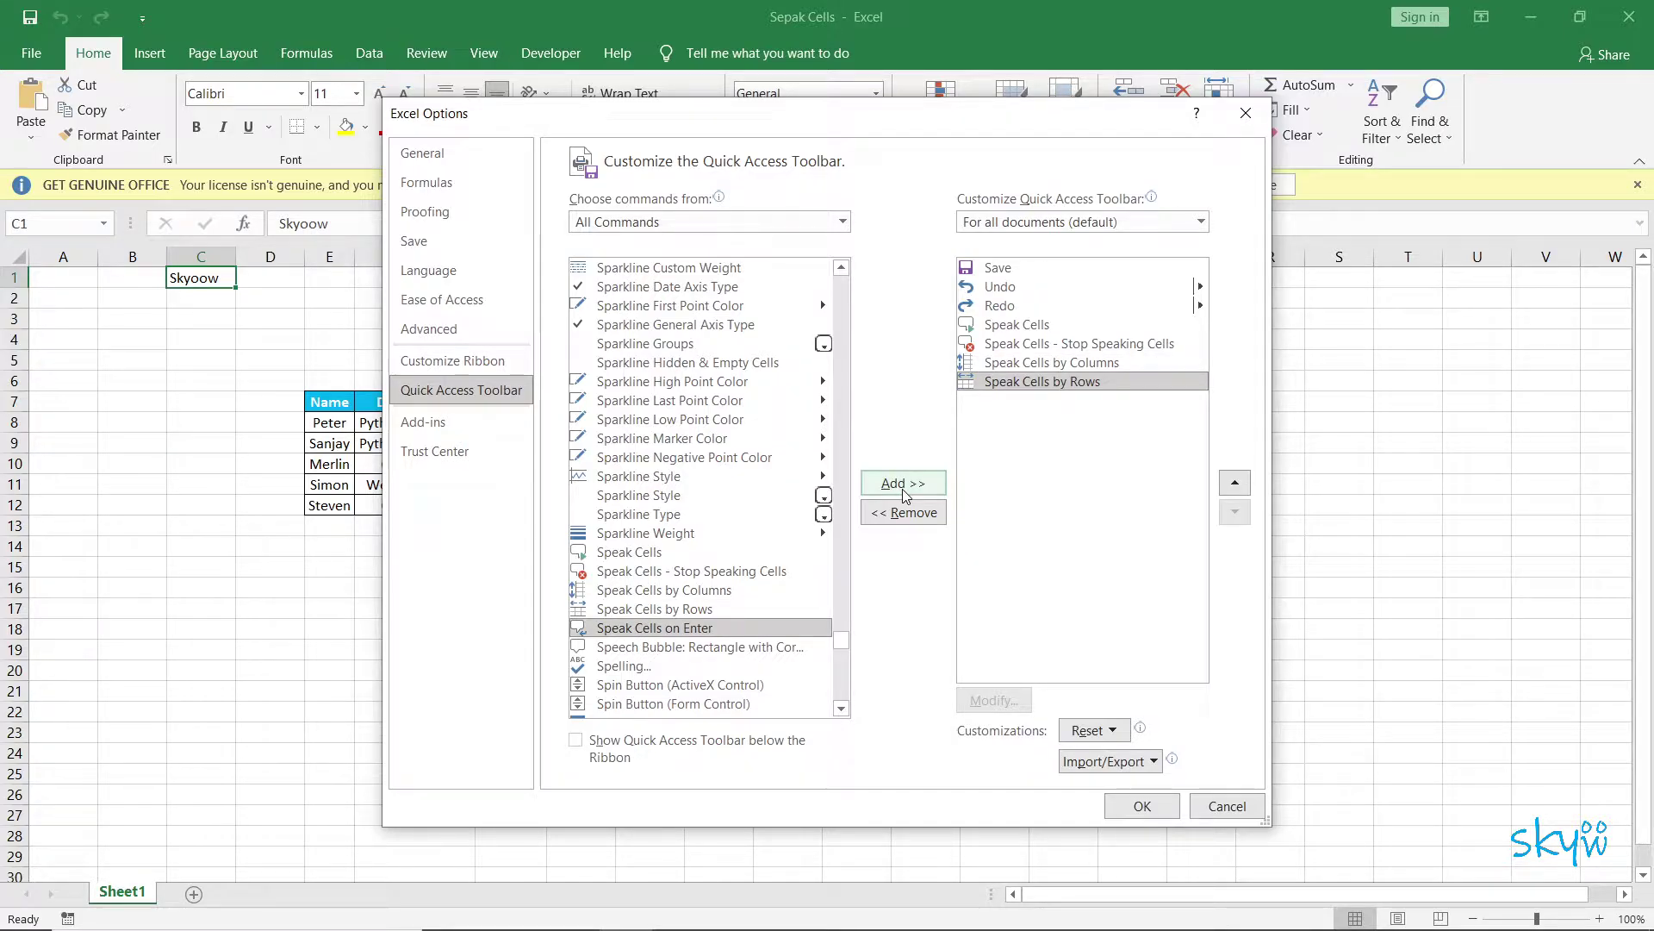
left_click(903, 487)
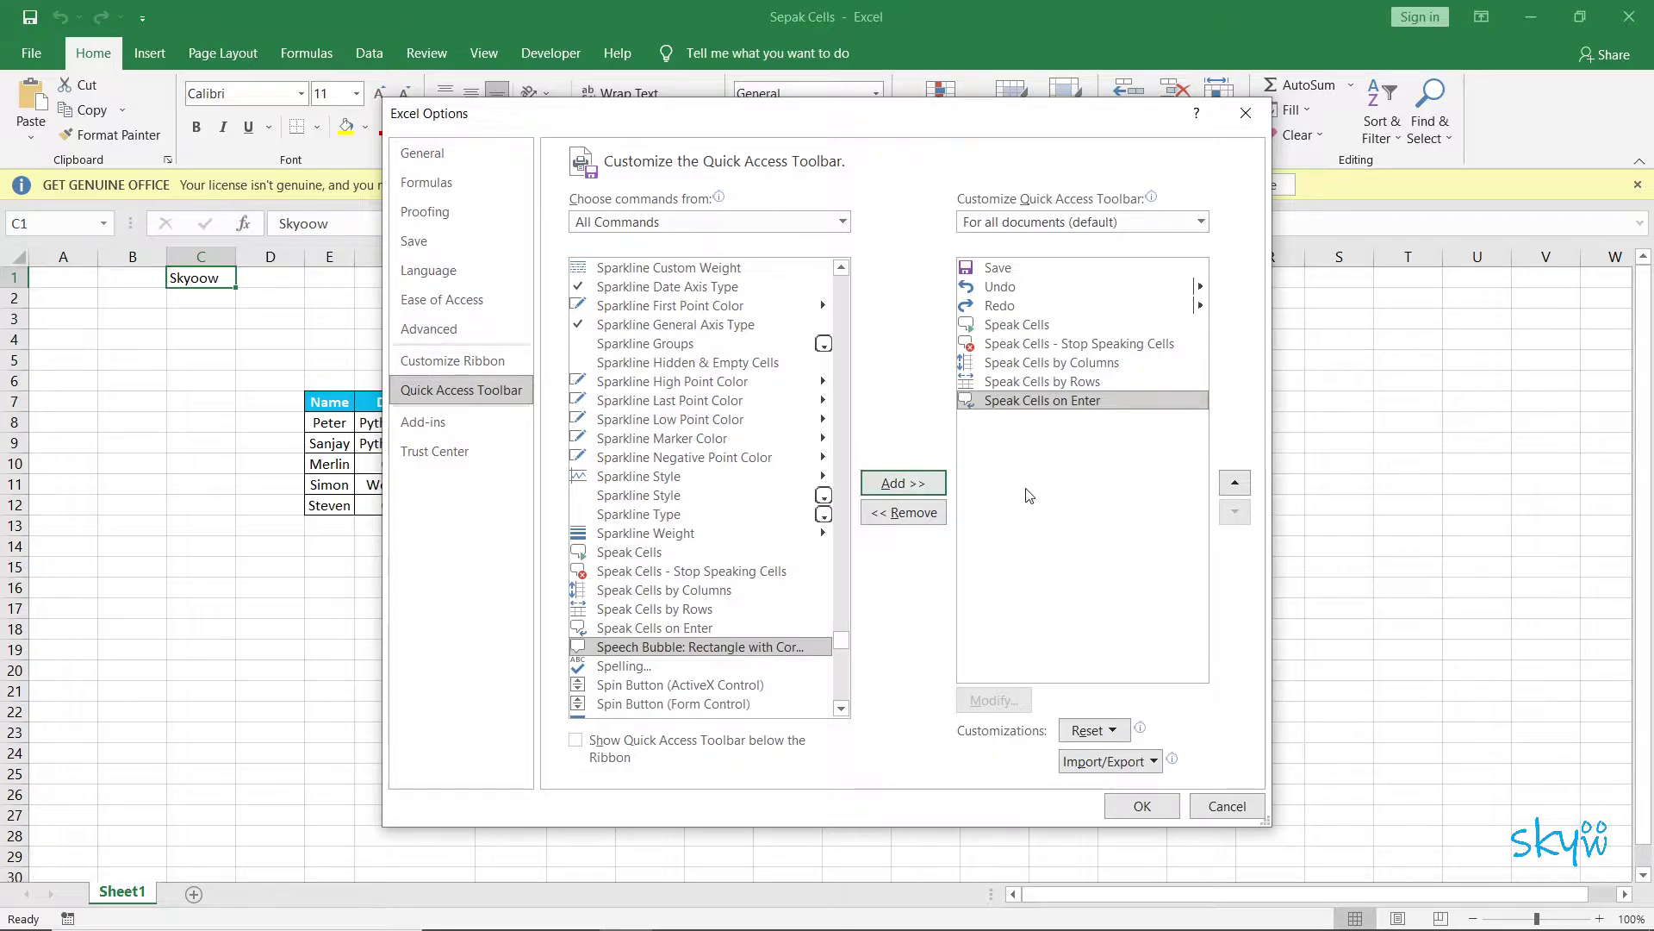
left_click(1143, 806)
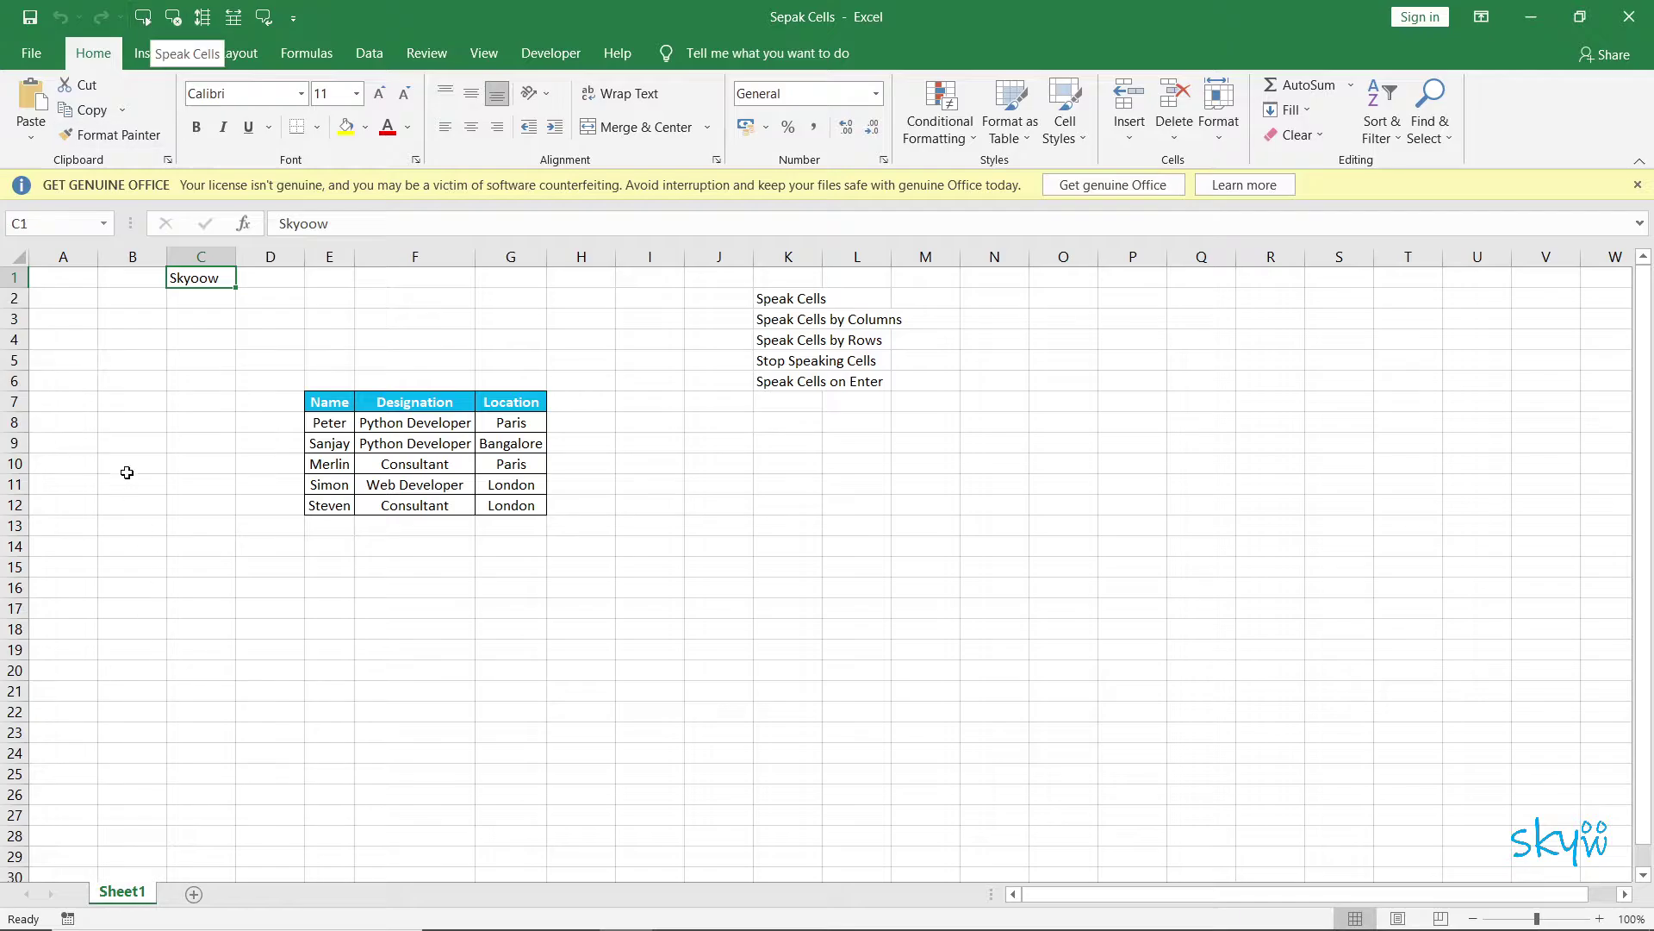
left_click(133, 380)
left_click(207, 279)
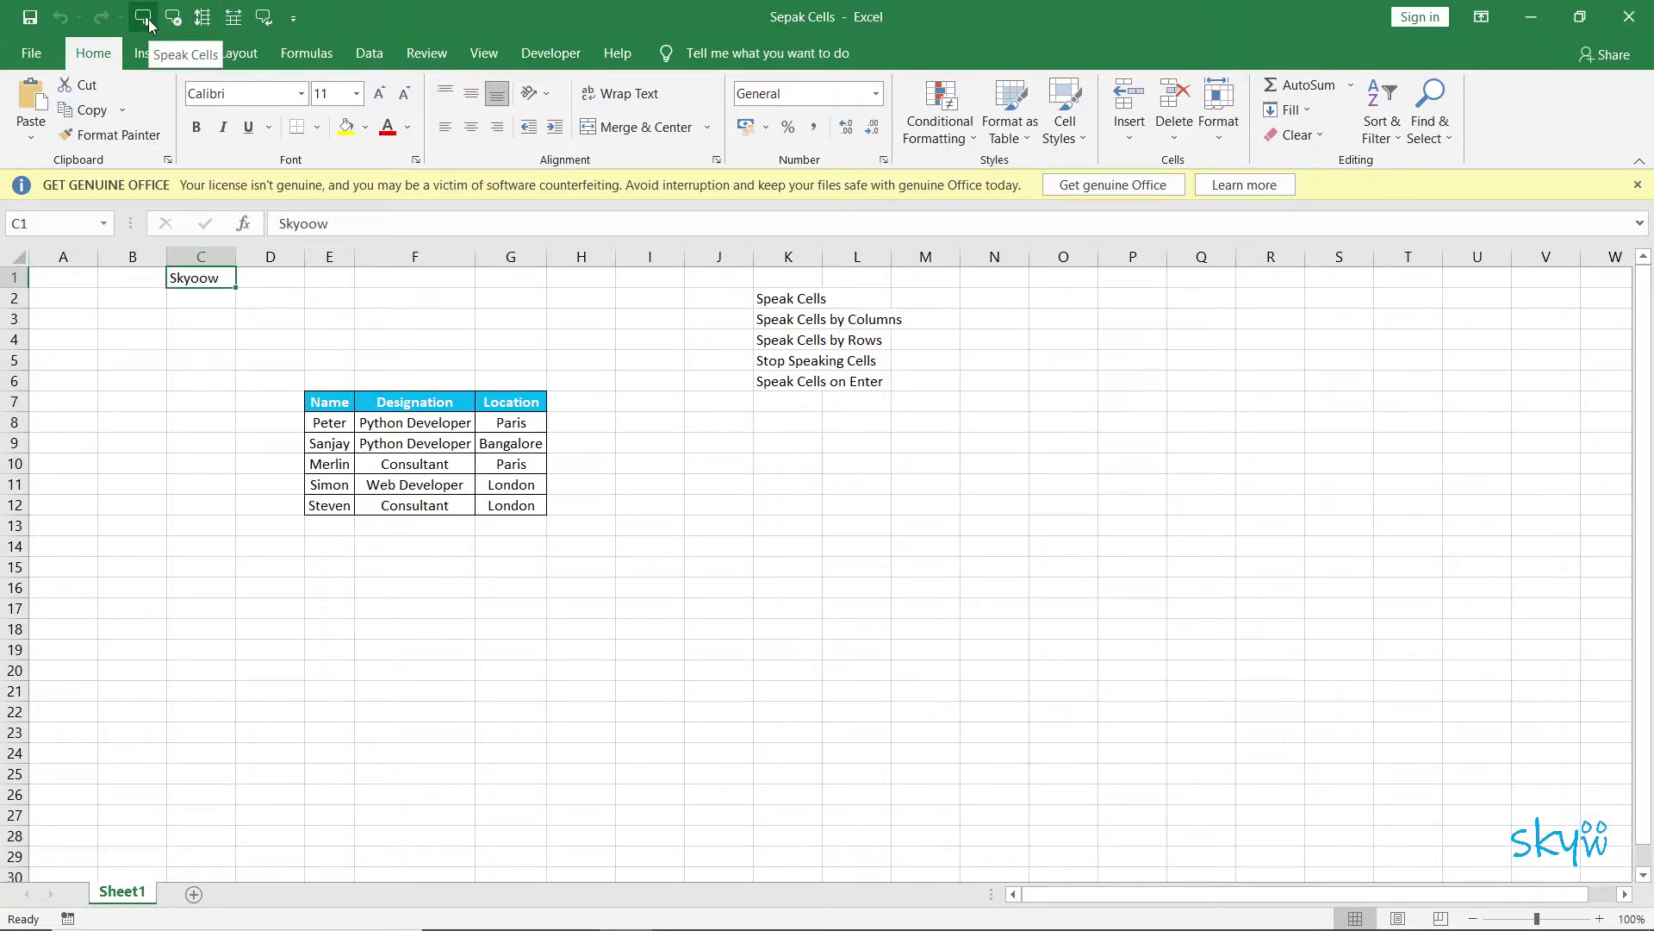
left_click(220, 323)
left_click(209, 277)
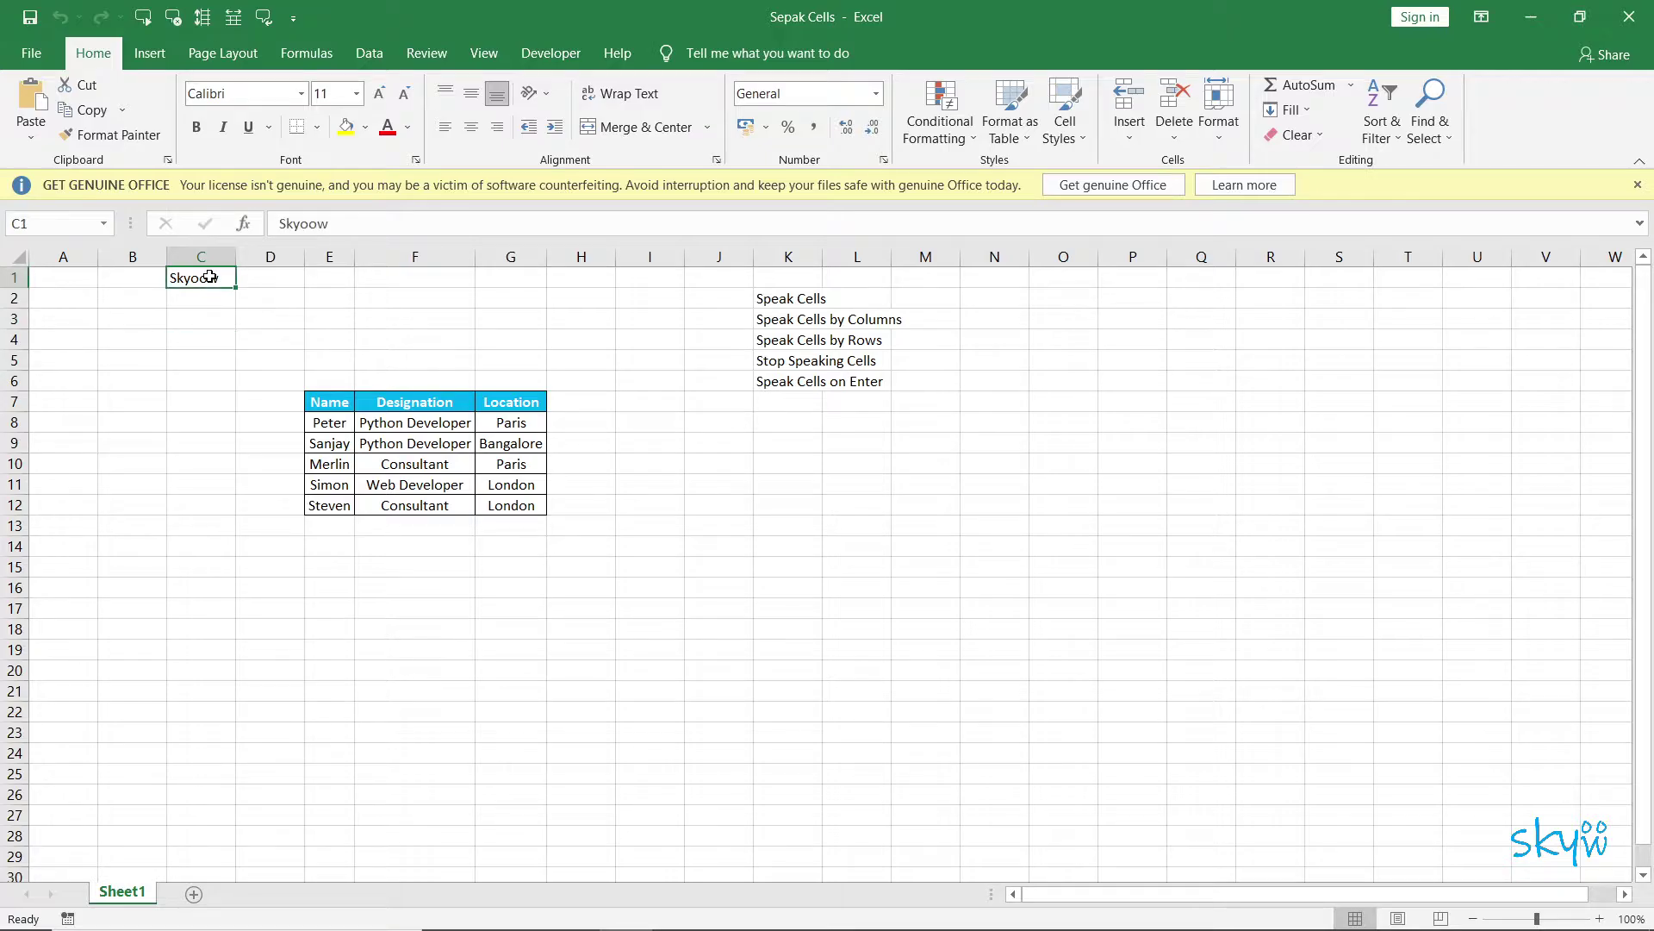
left_click(145, 19)
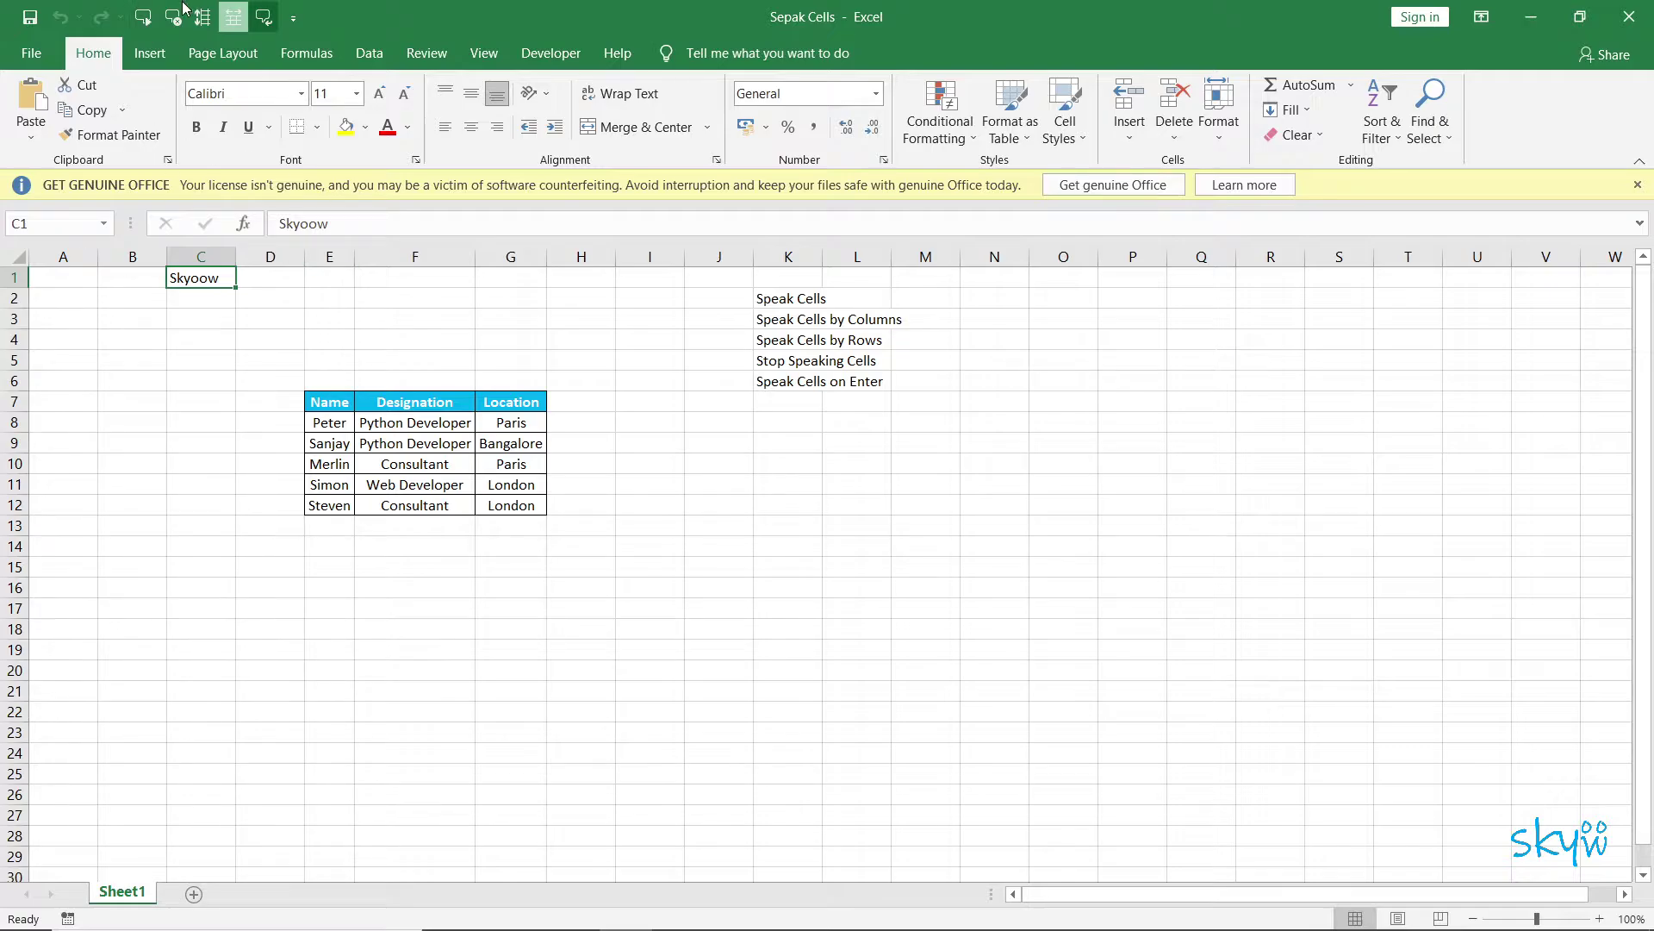
Have the employee table E7:G12 read aloud by columns, then select cell C1
left_click(210, 18)
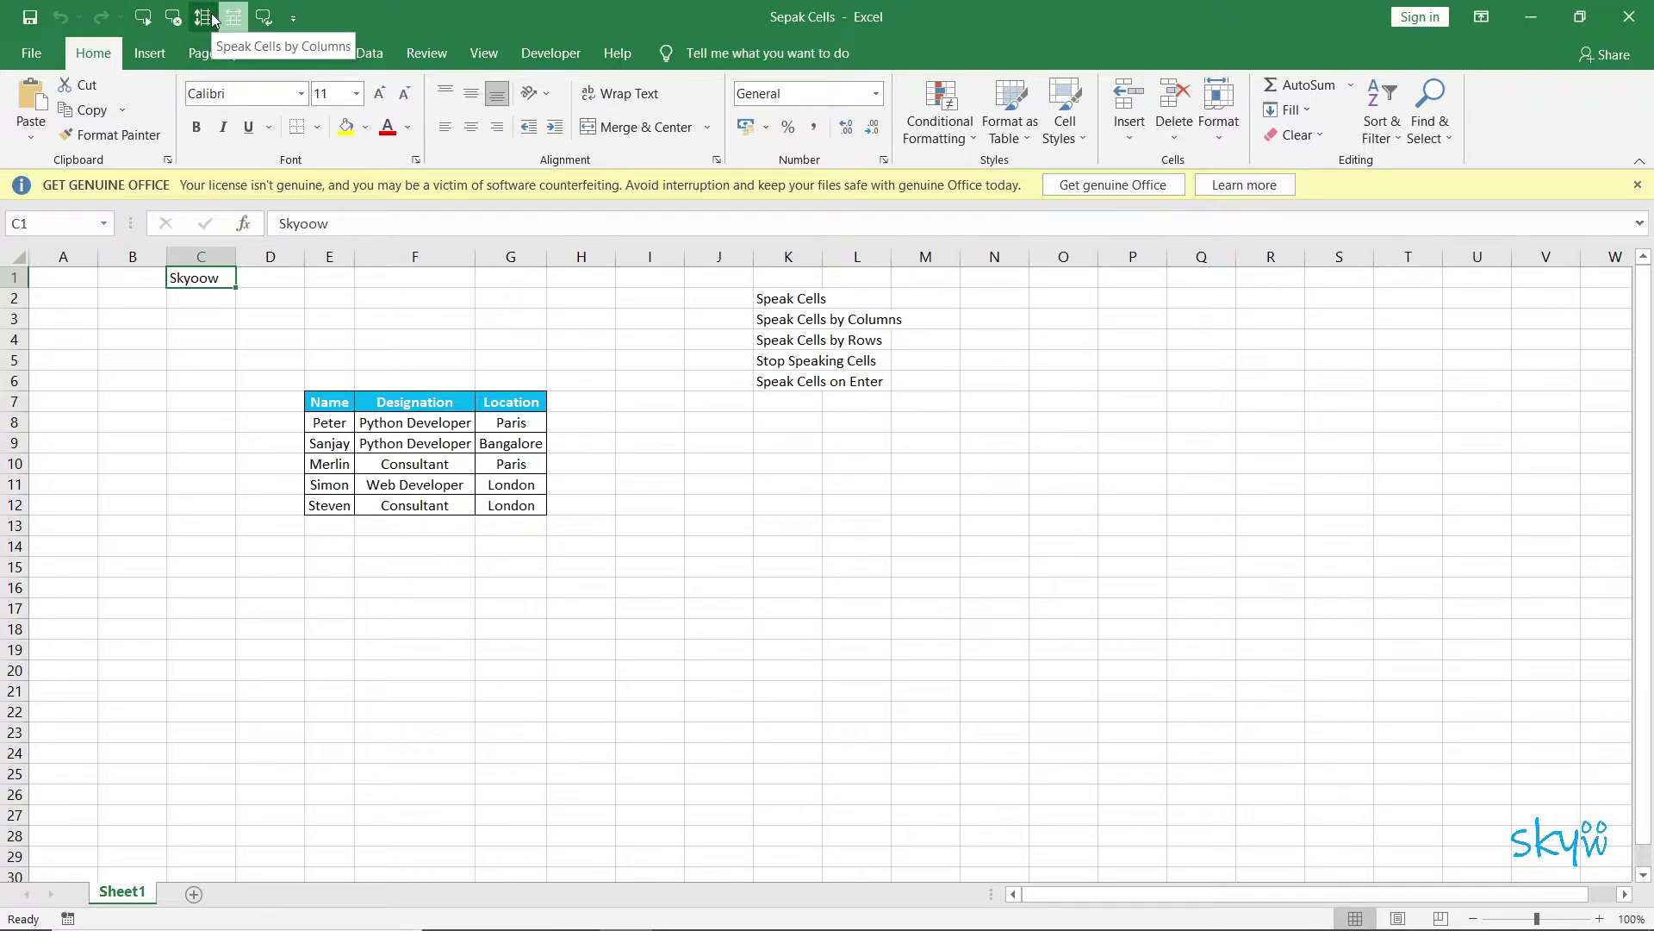
left_click(551, 360)
mouse_move(326, 401)
left_mouse_down()
mouse_move(347, 493)
mouse_move(535, 516)
left_mouse_up()
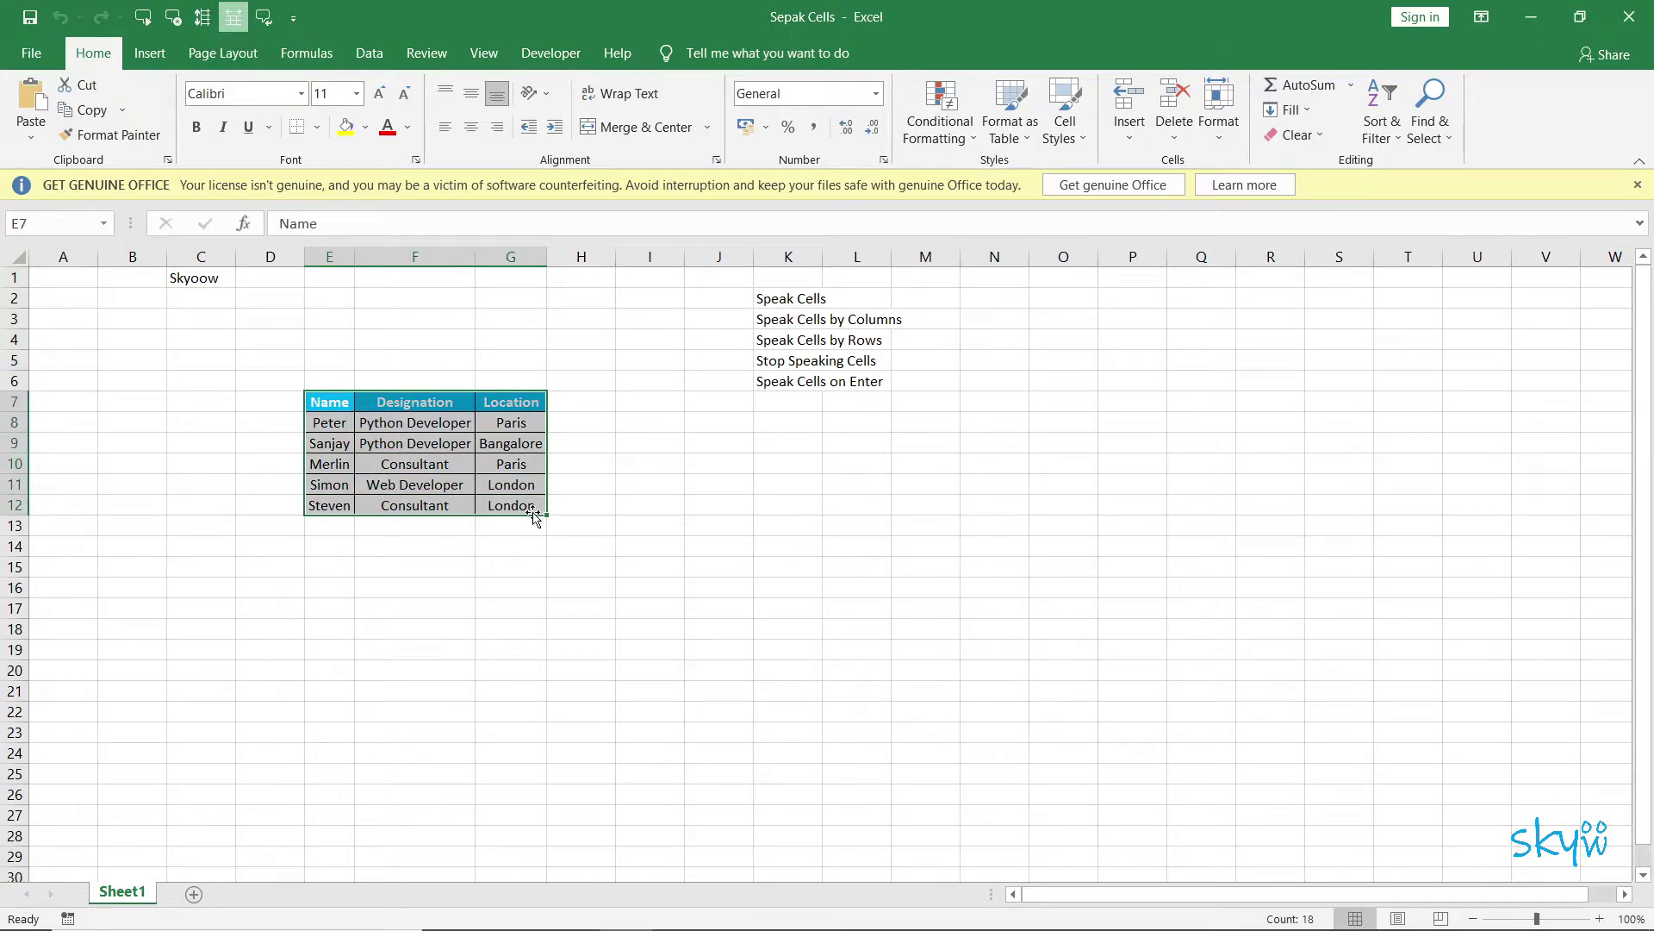
left_click_drag(330, 401, 495, 507)
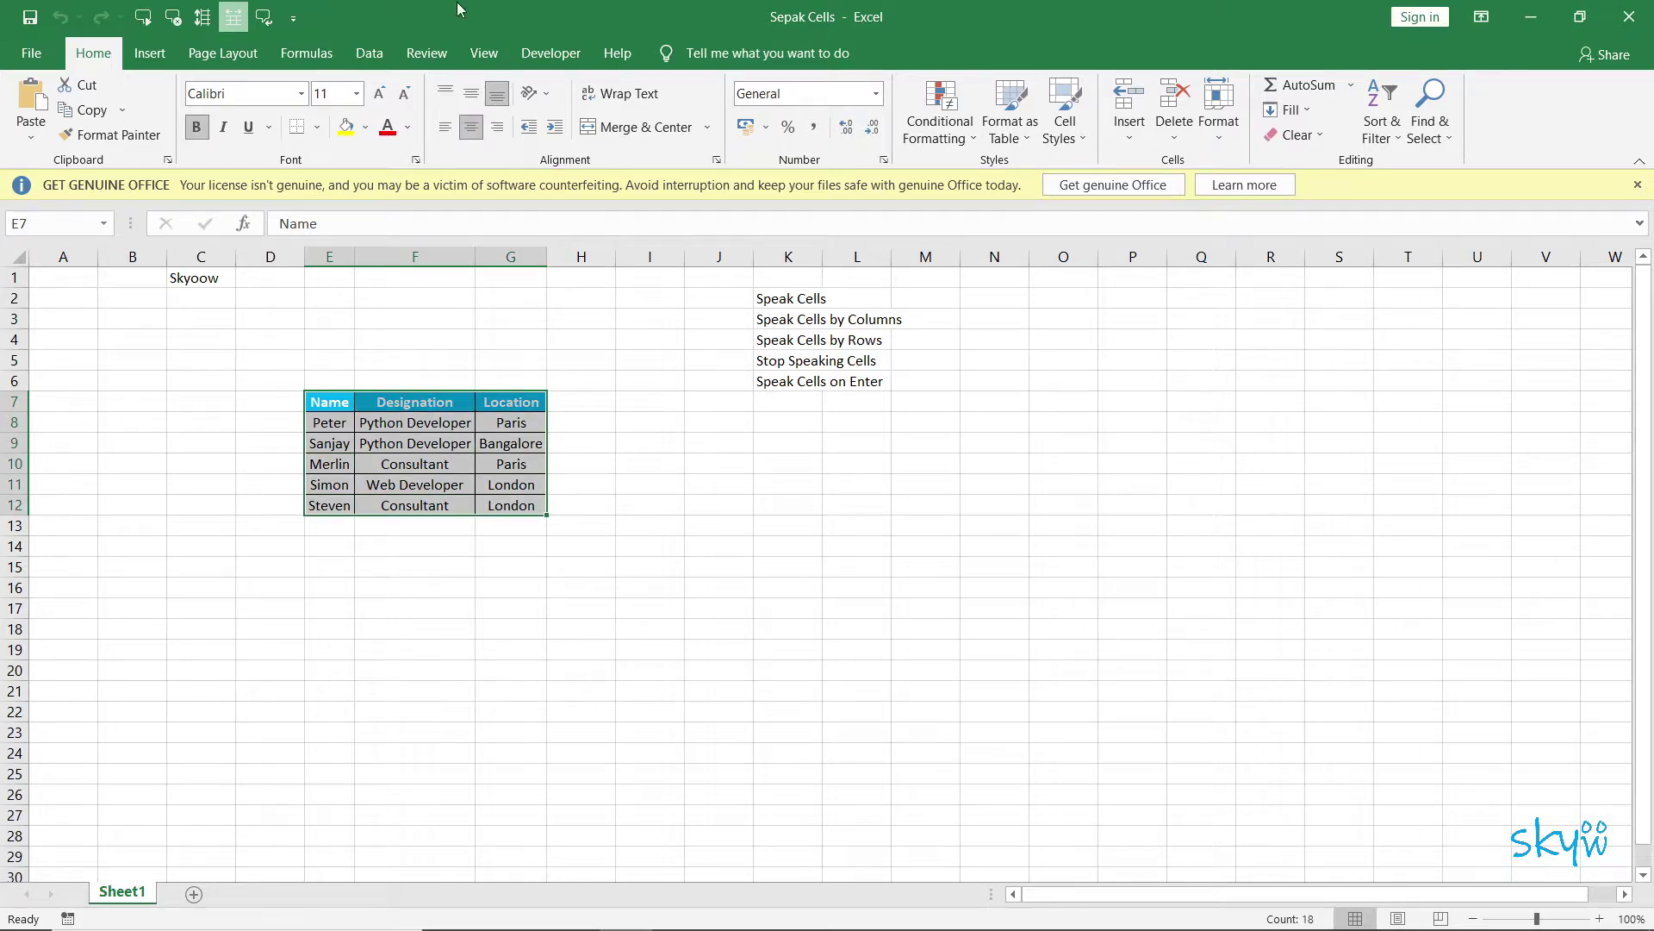
left_click(203, 19)
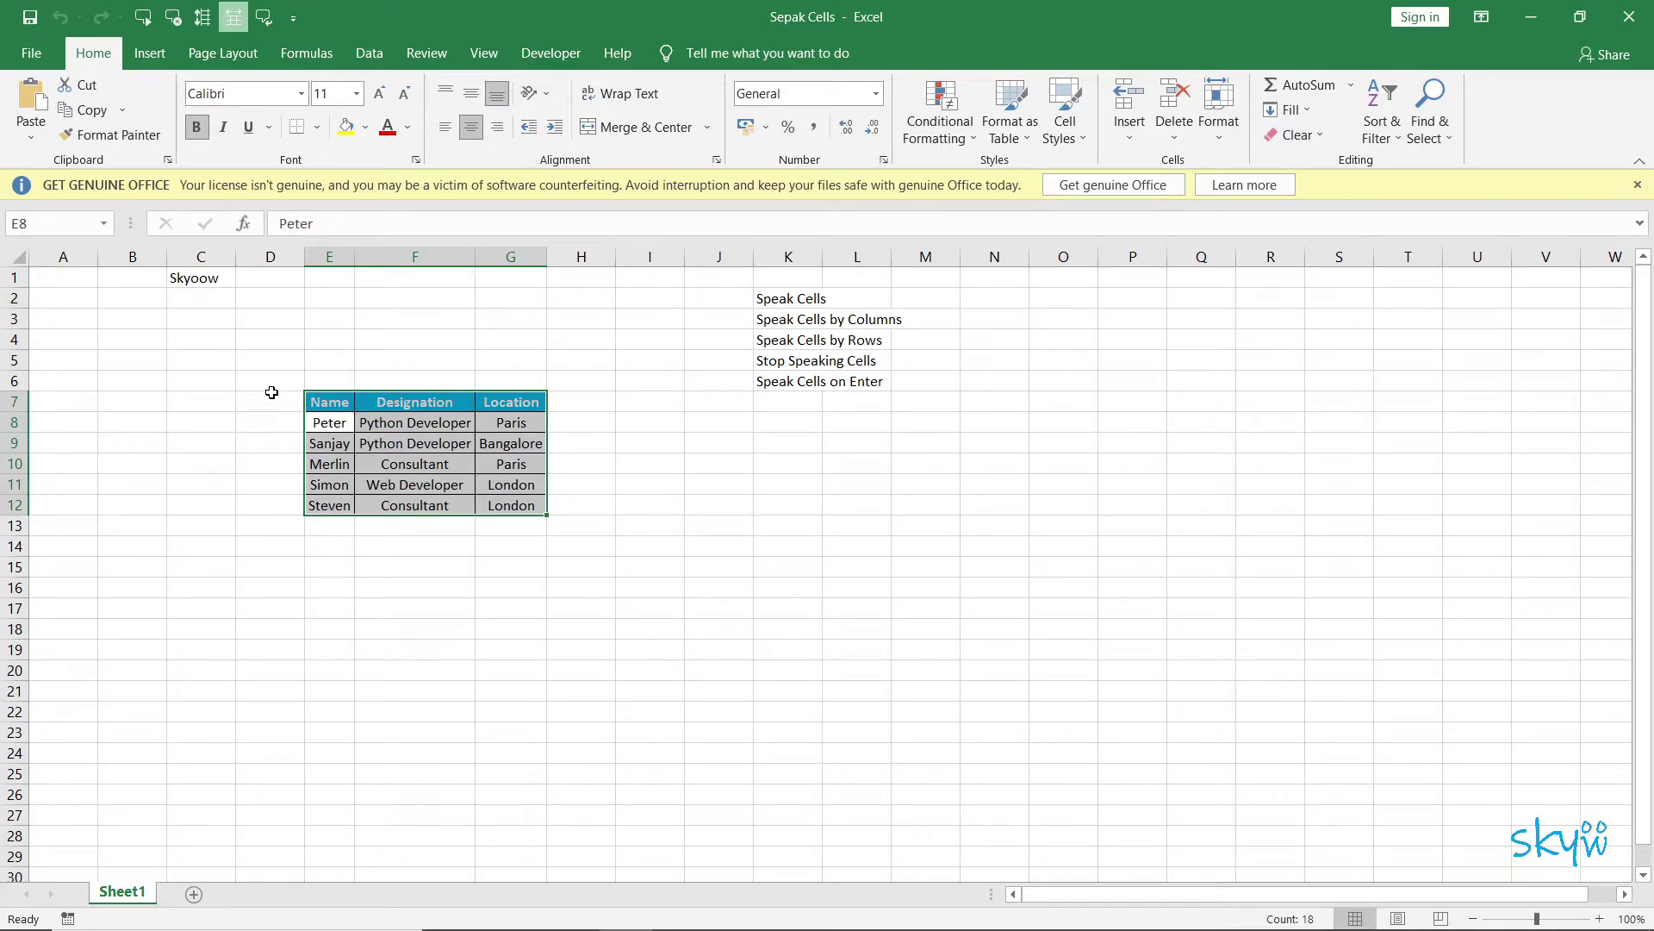
left_click(201, 275)
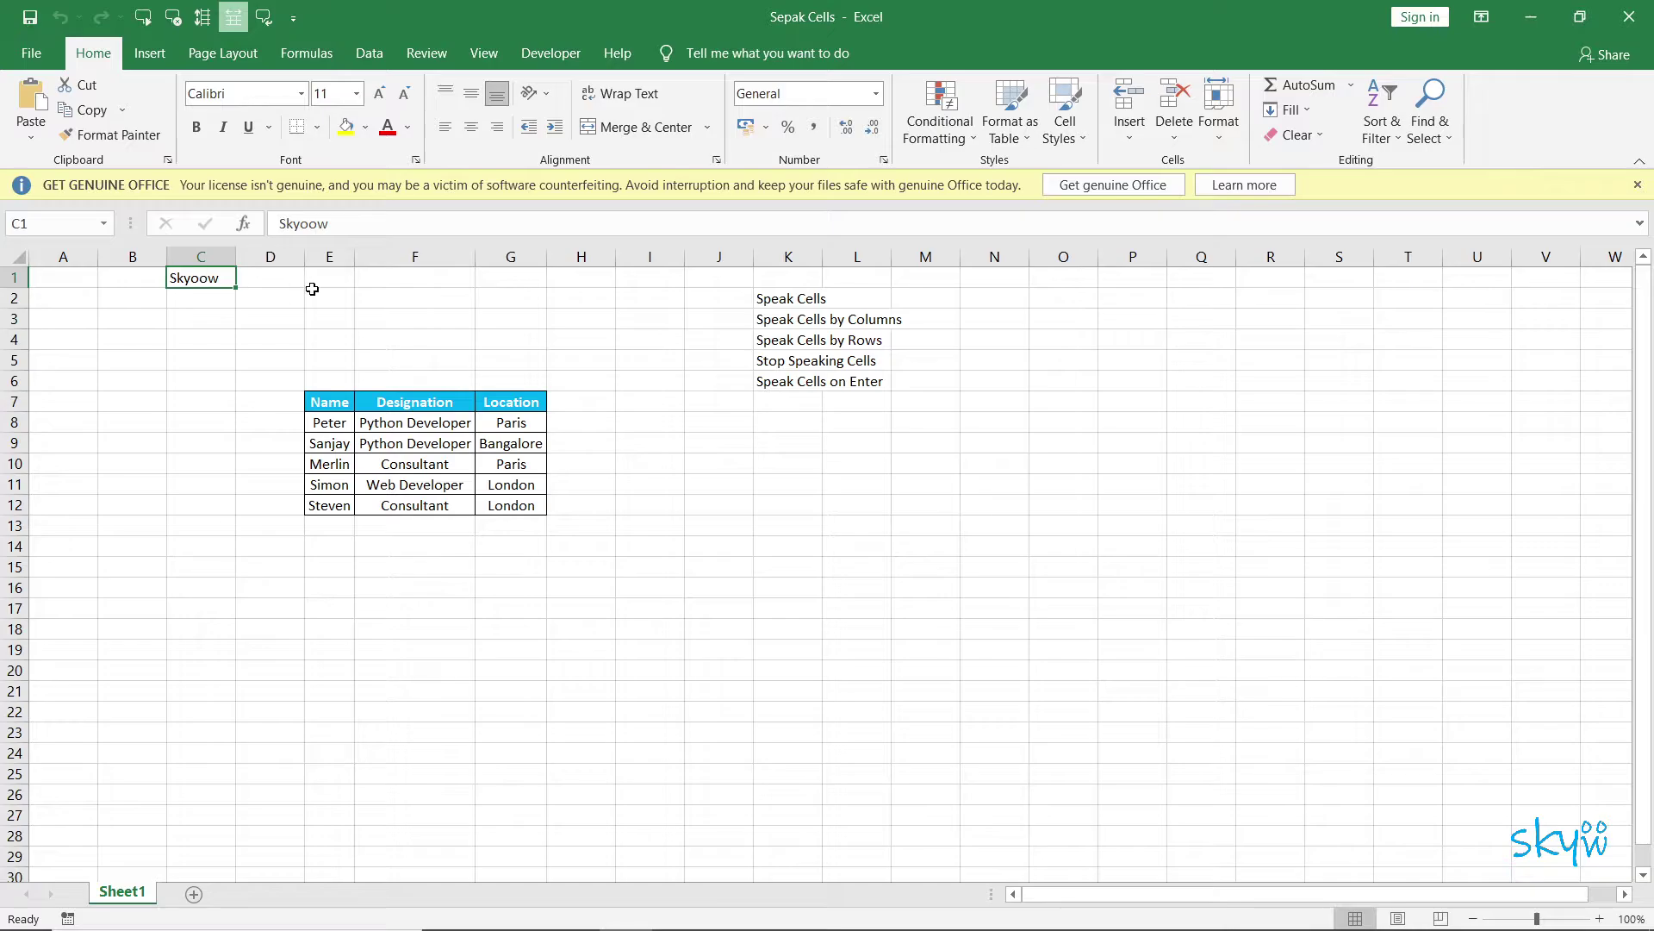
Hear the Name column E7:E12 spoken, then reselect the full table E7:G12
left_click(201, 21)
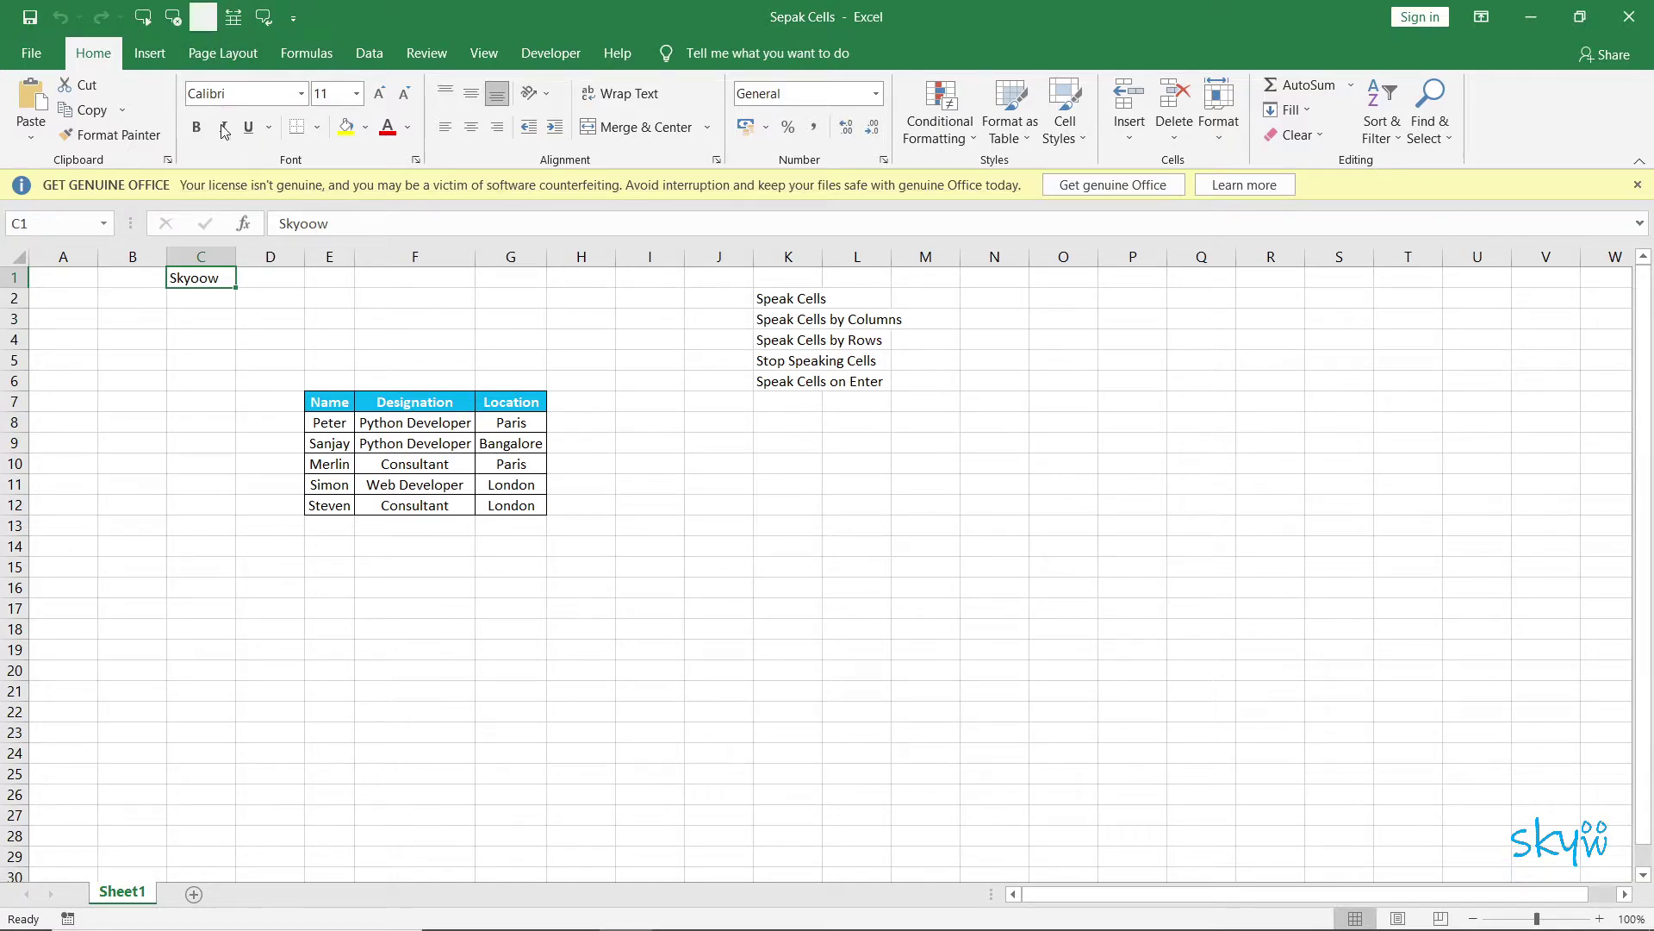
mouse_move(323, 402)
left_mouse_down()
mouse_move(348, 506)
mouse_move(511, 506)
left_mouse_up()
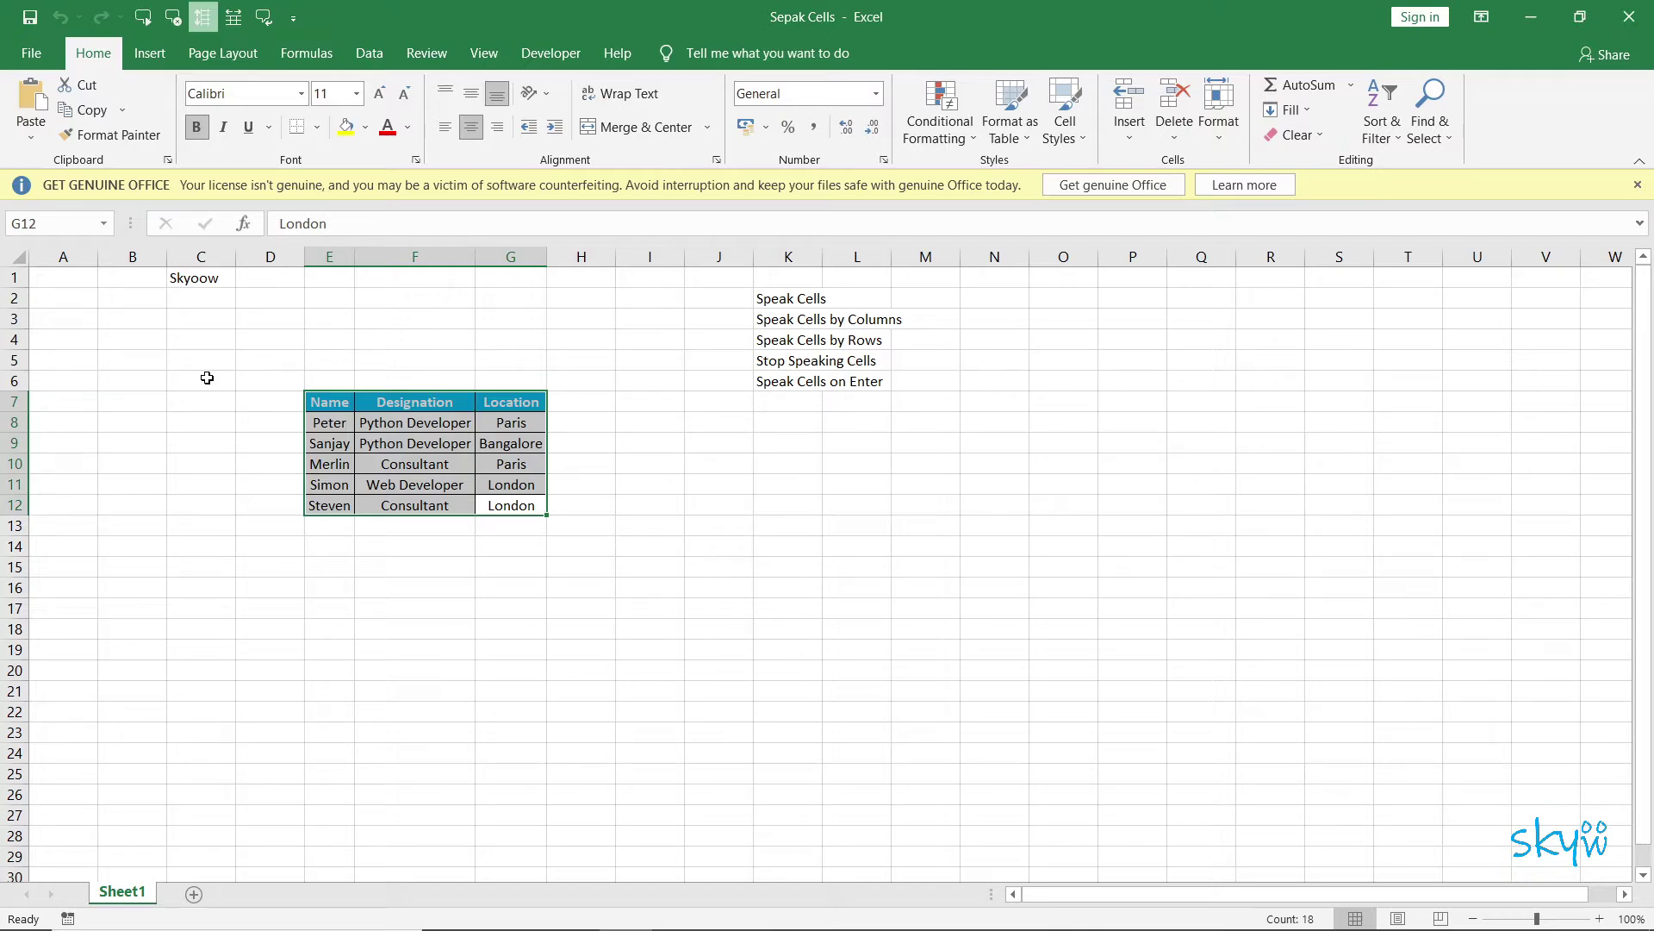
left_click(319, 401)
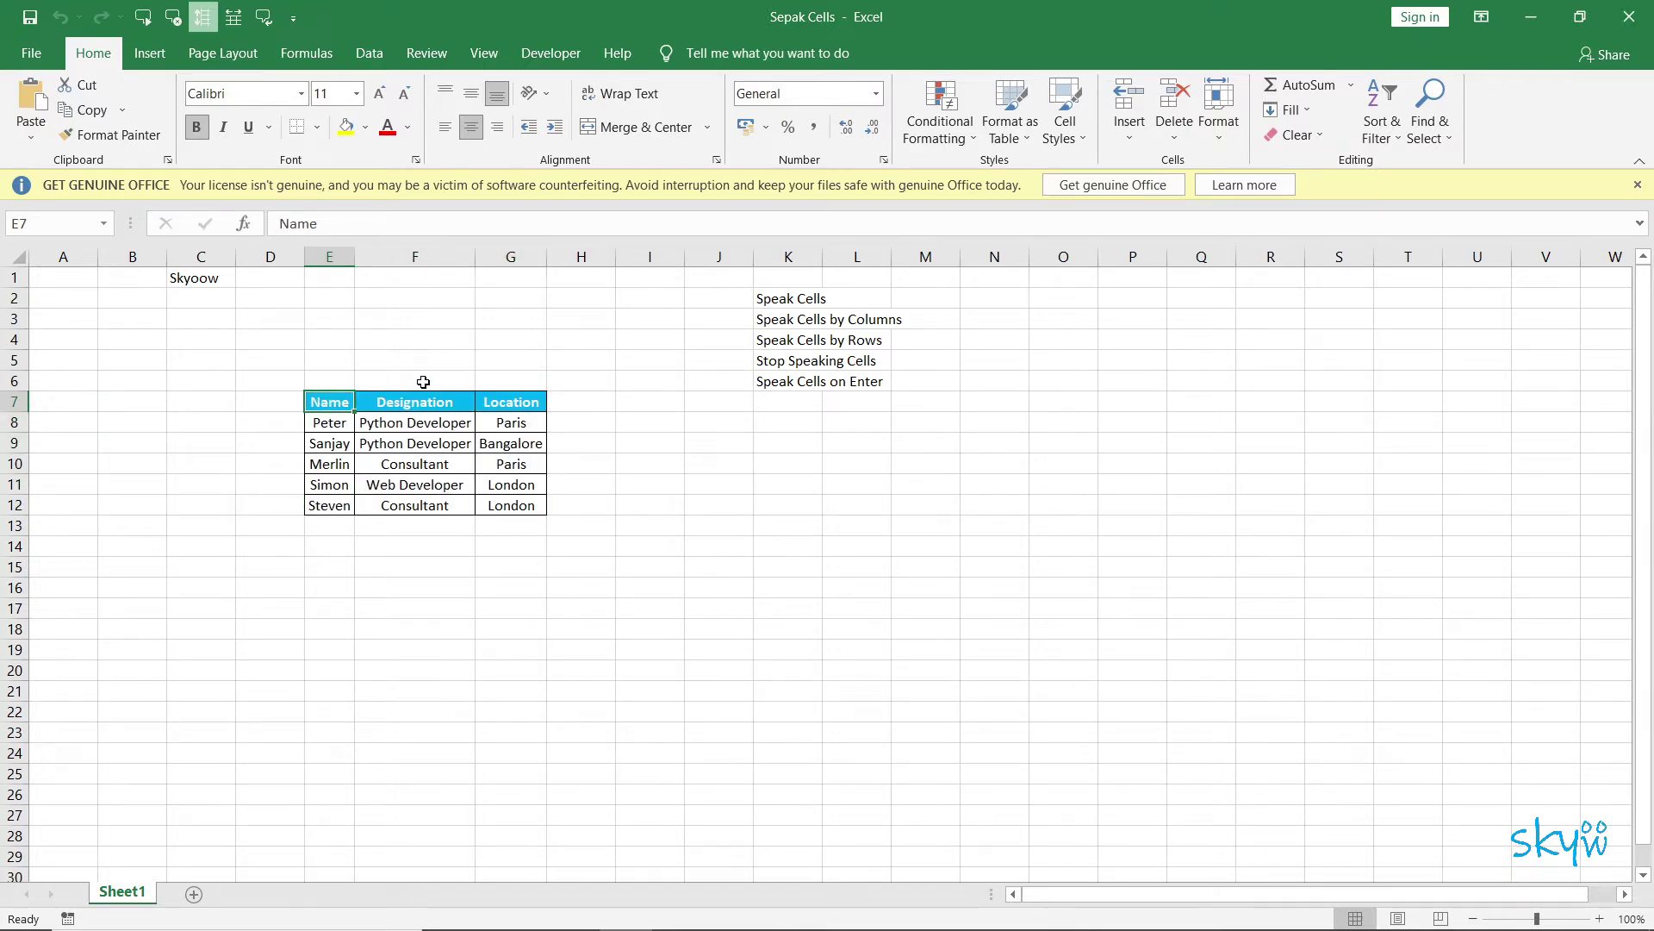
left_click(487, 466)
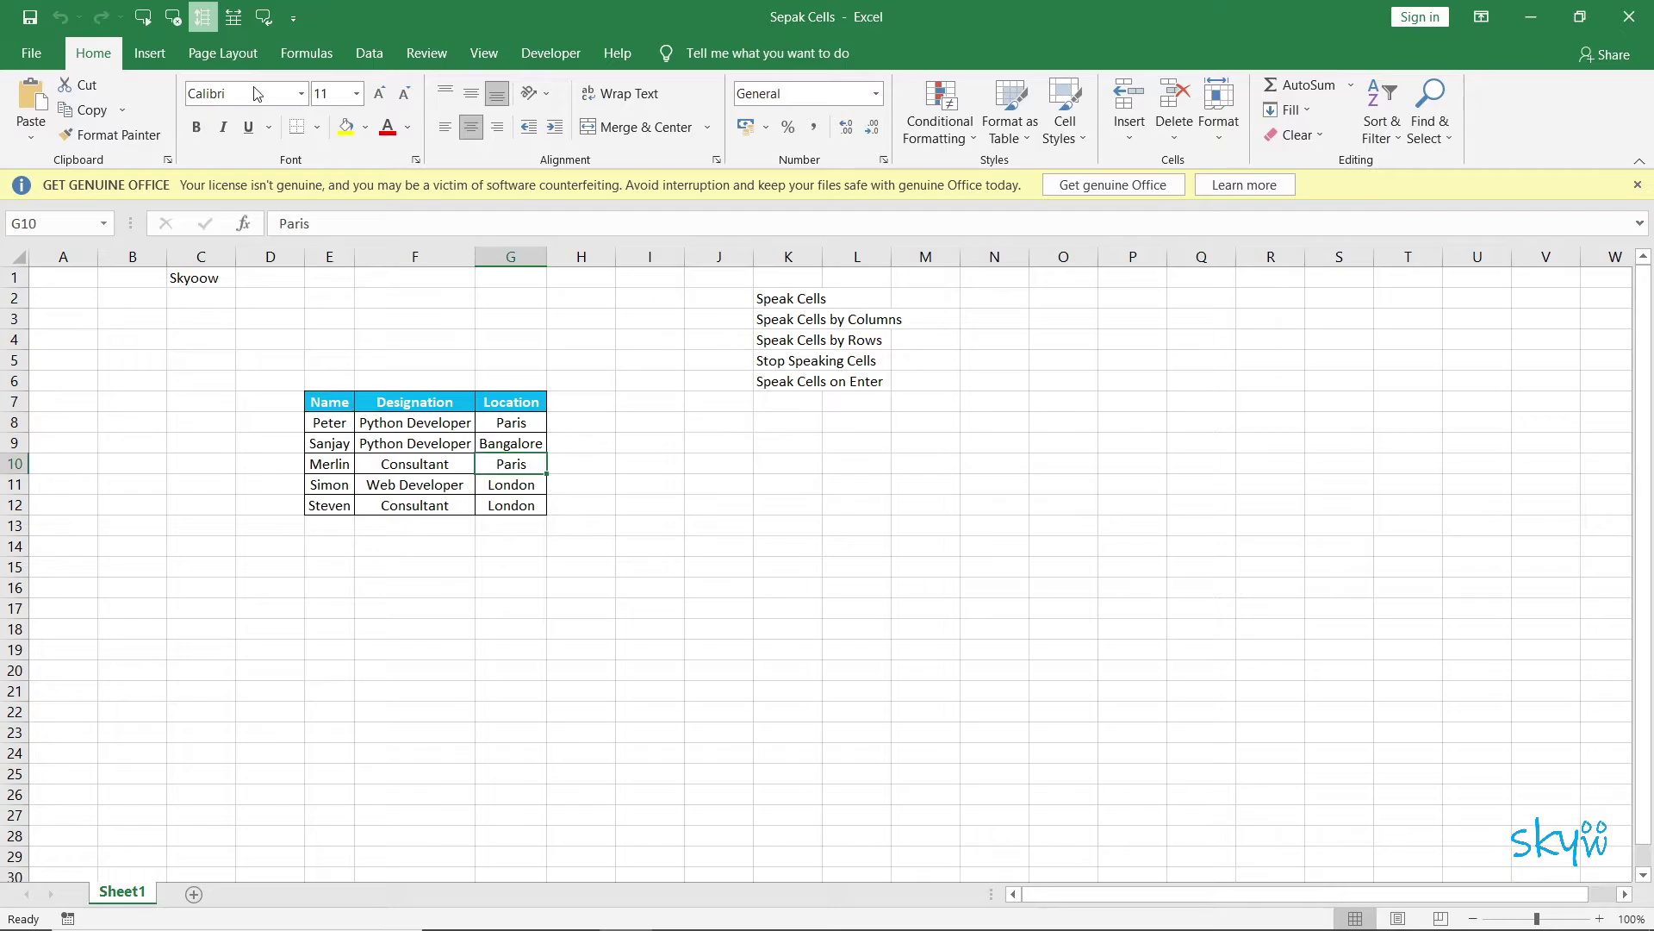
left_click(406, 339)
left_click_drag(318, 399, 515, 507)
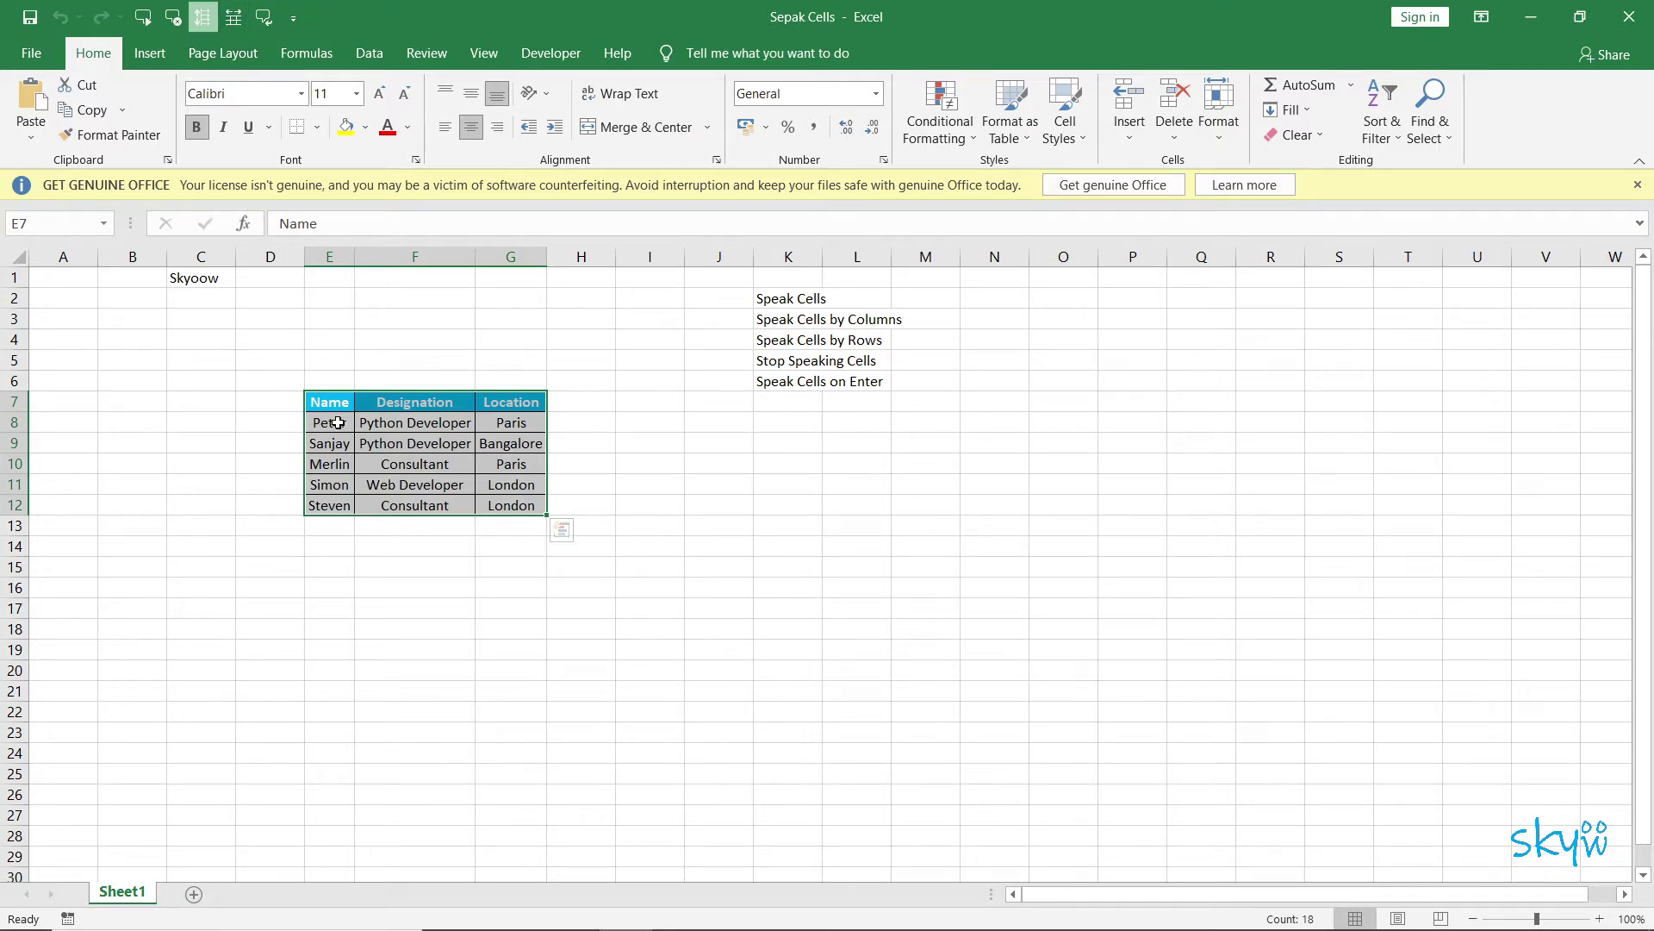
Reselect E7:G12 and have it read aloud row by row
left_click(358, 380)
left_click_drag(327, 401, 508, 507)
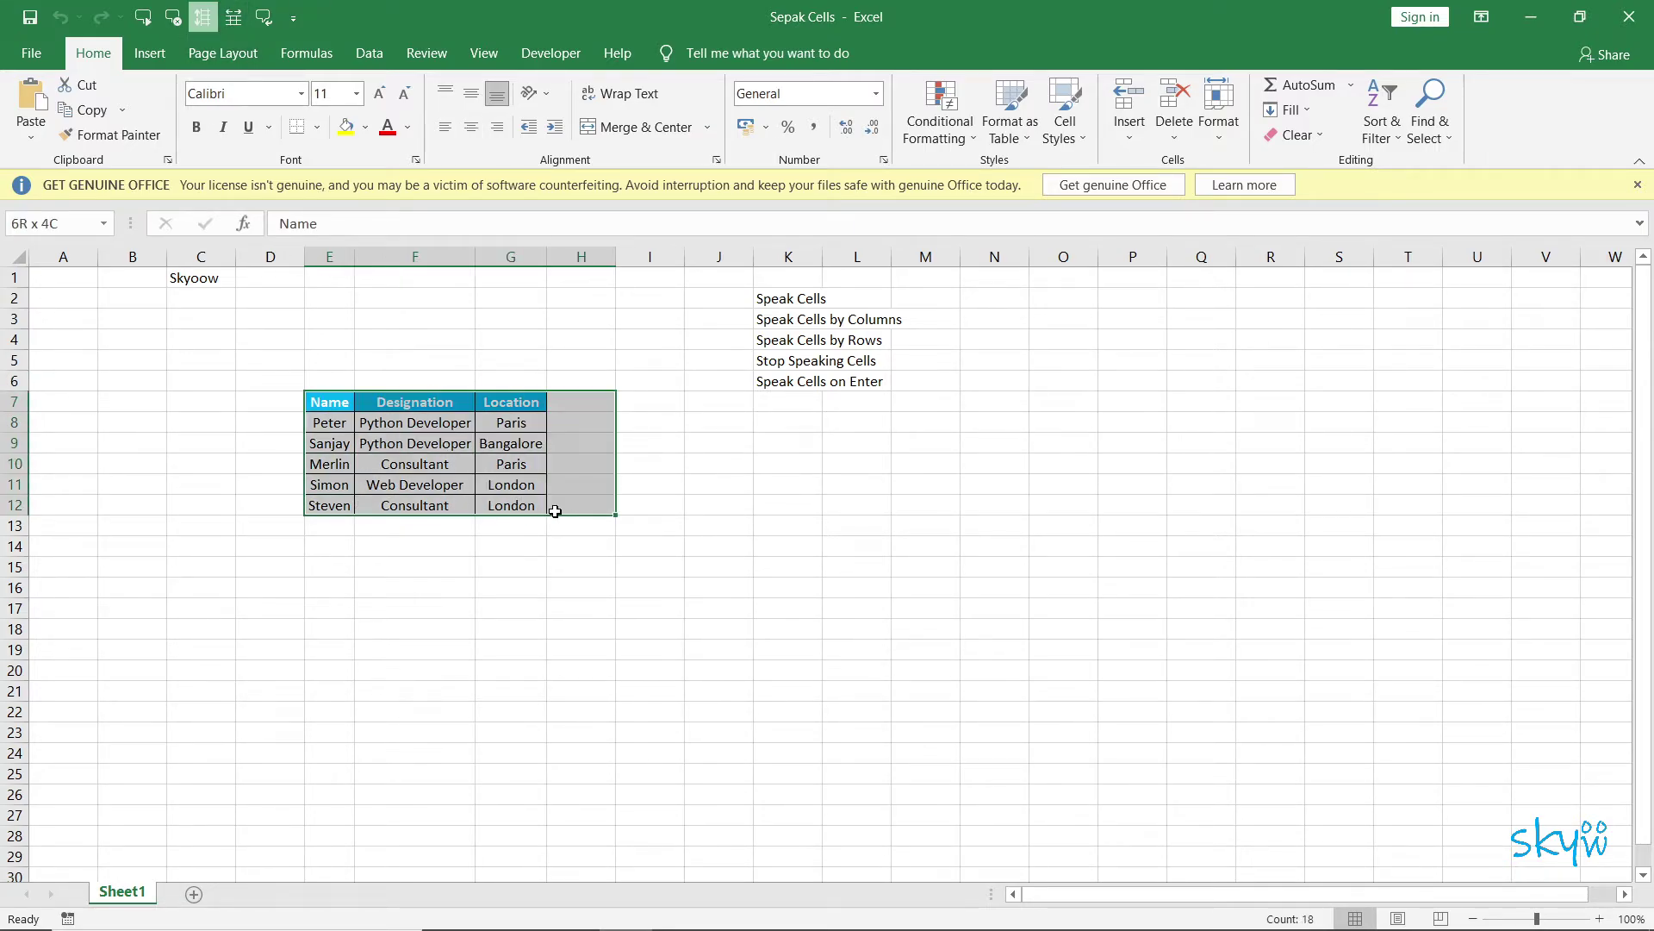
left_click(235, 17)
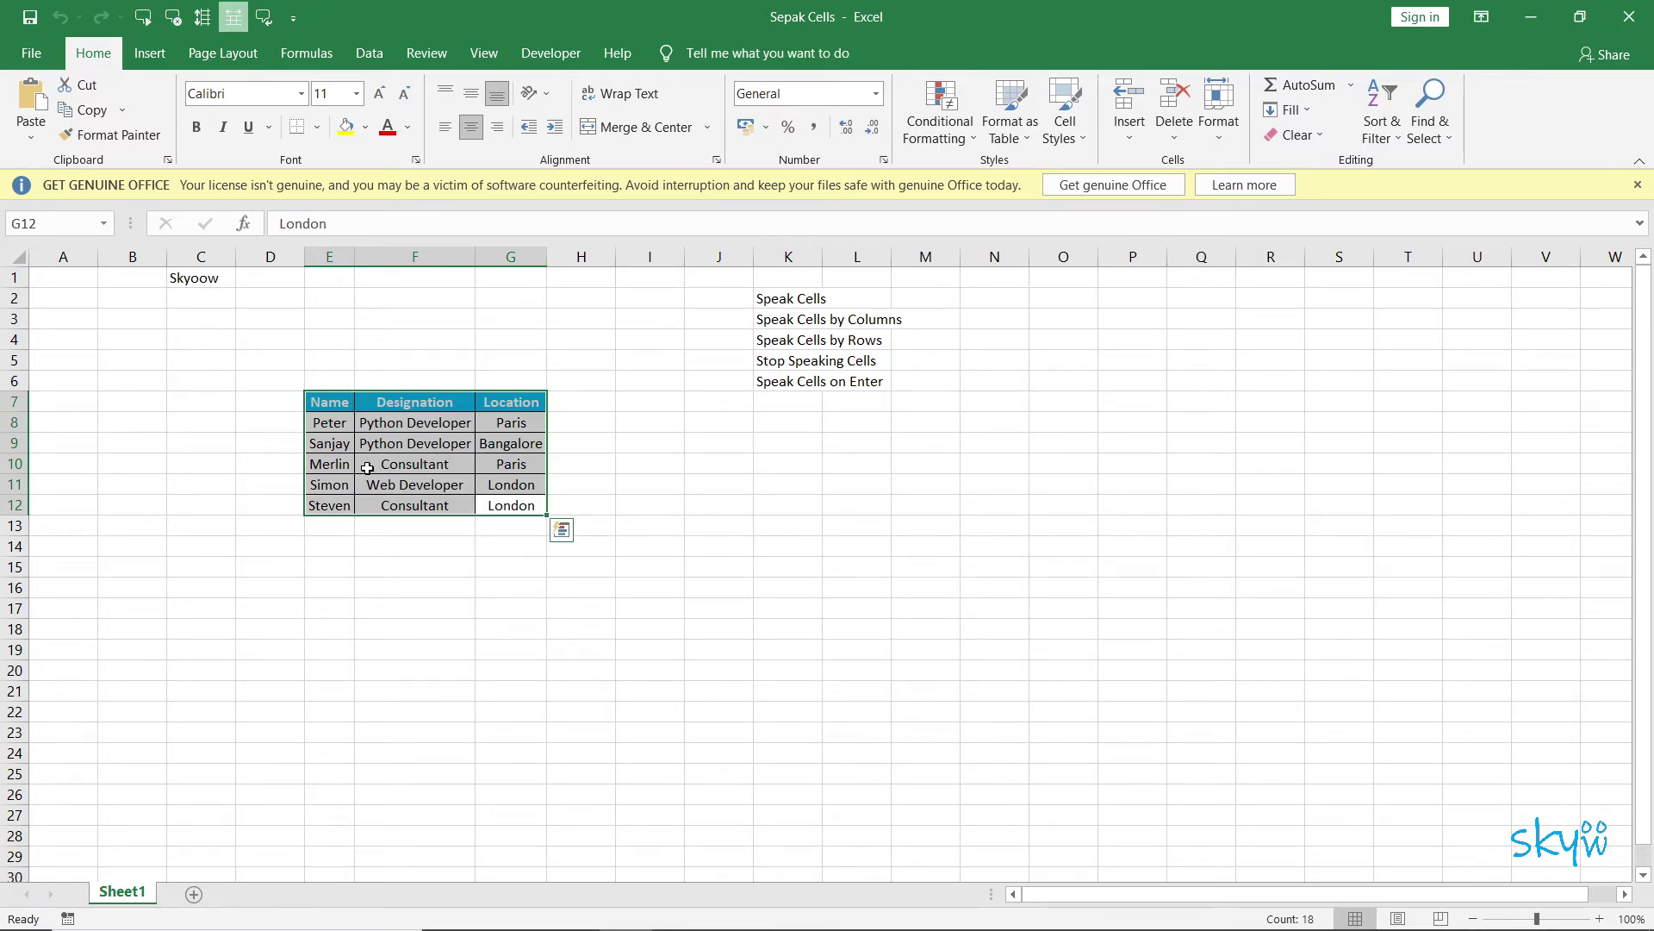
Start reading E7:F11 by rows, stop the speaking partway, and select F3
left_click(341, 402)
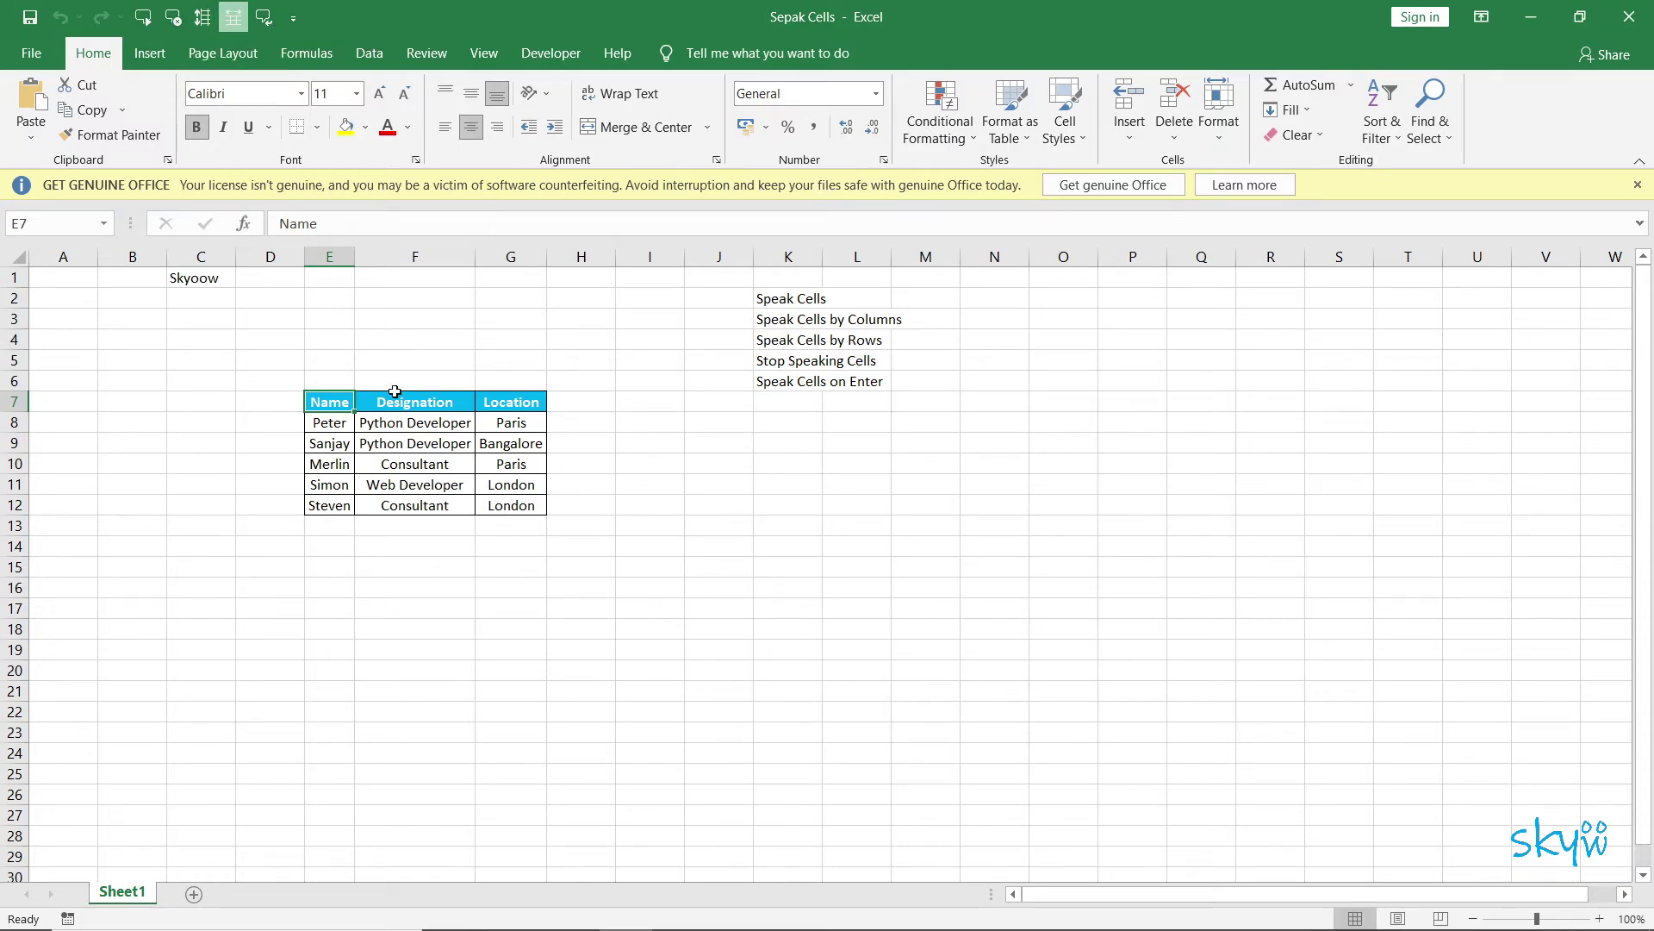
left_click_drag(332, 401, 521, 508)
left_click(222, 23)
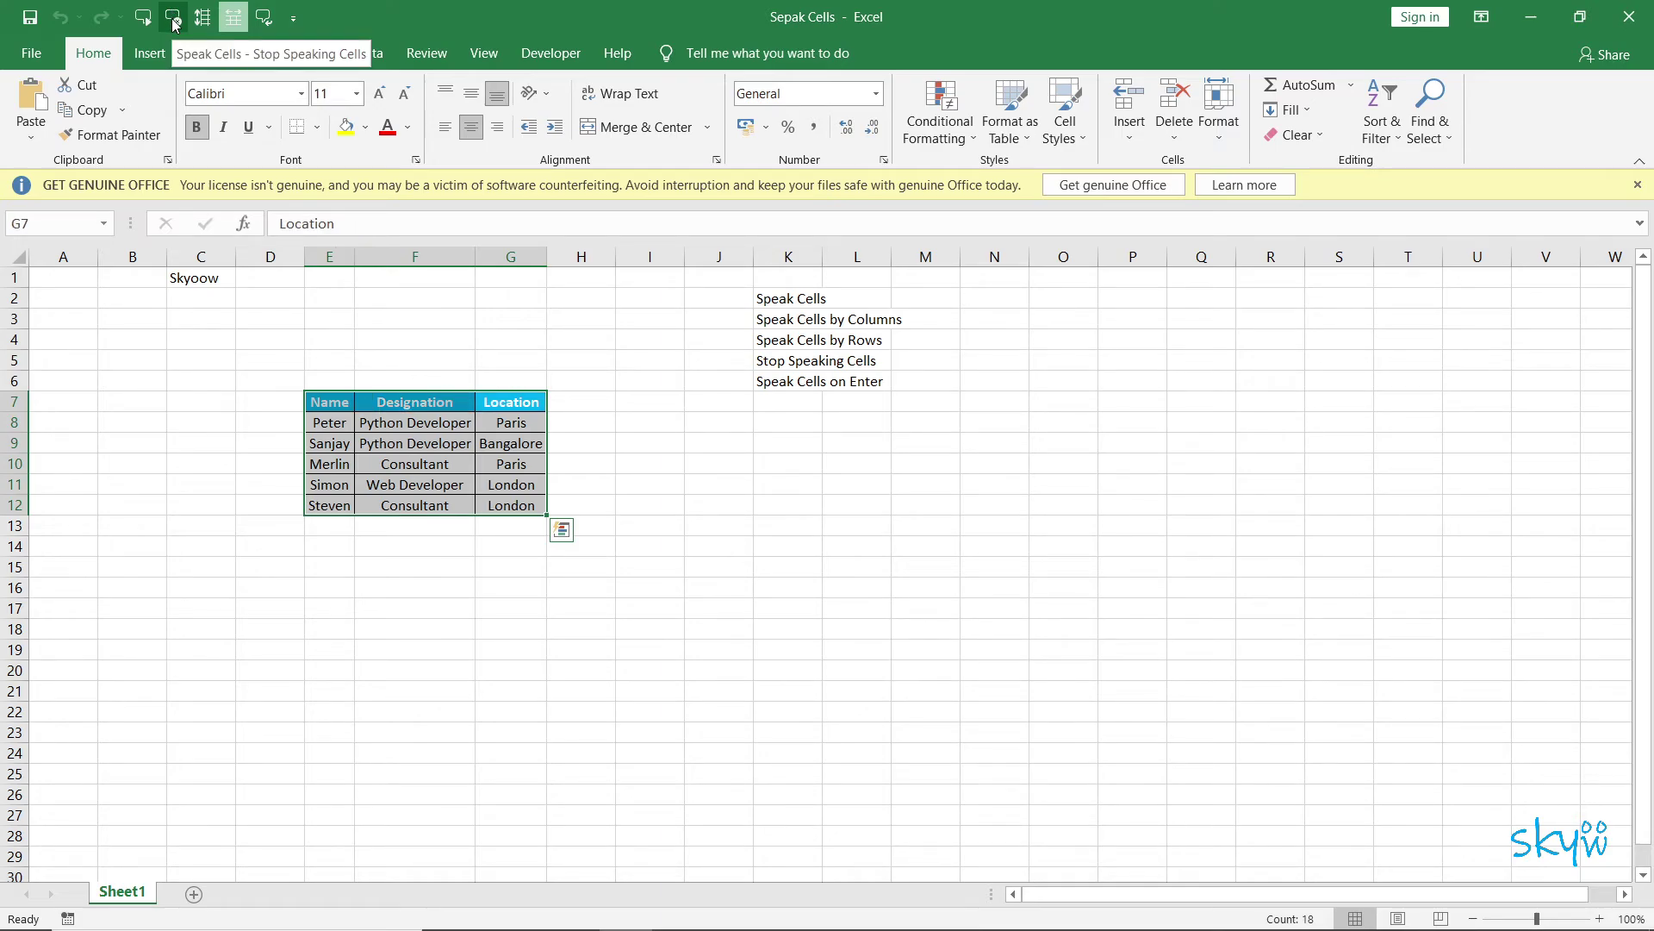
left_click(173, 24)
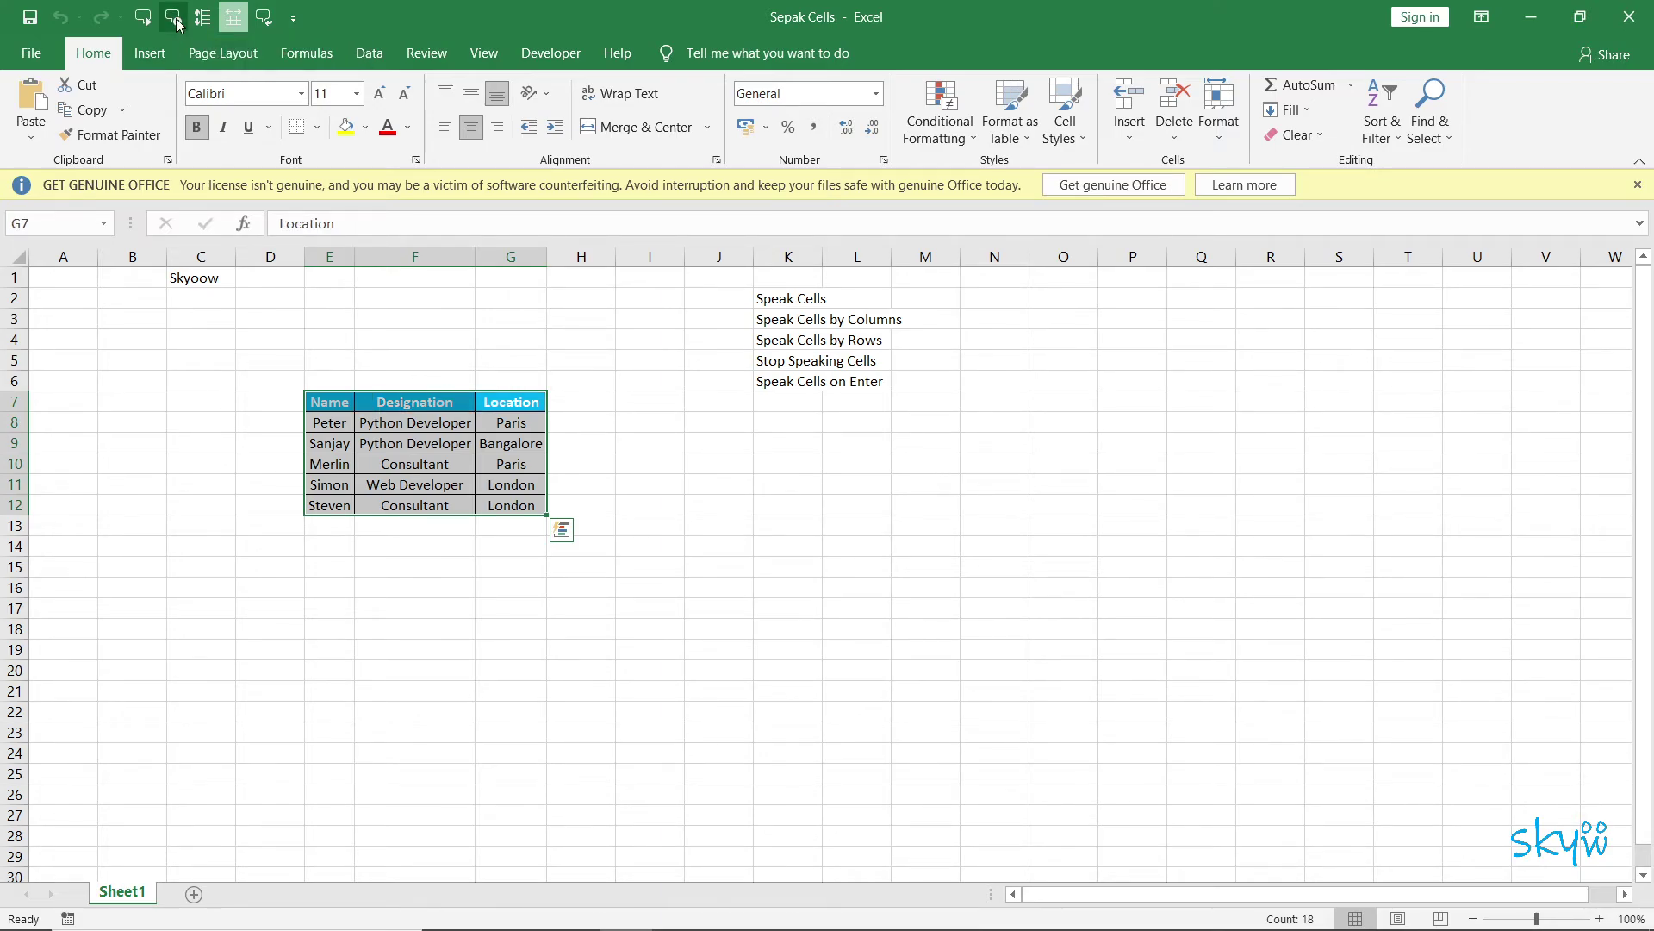
left_click(388, 319)
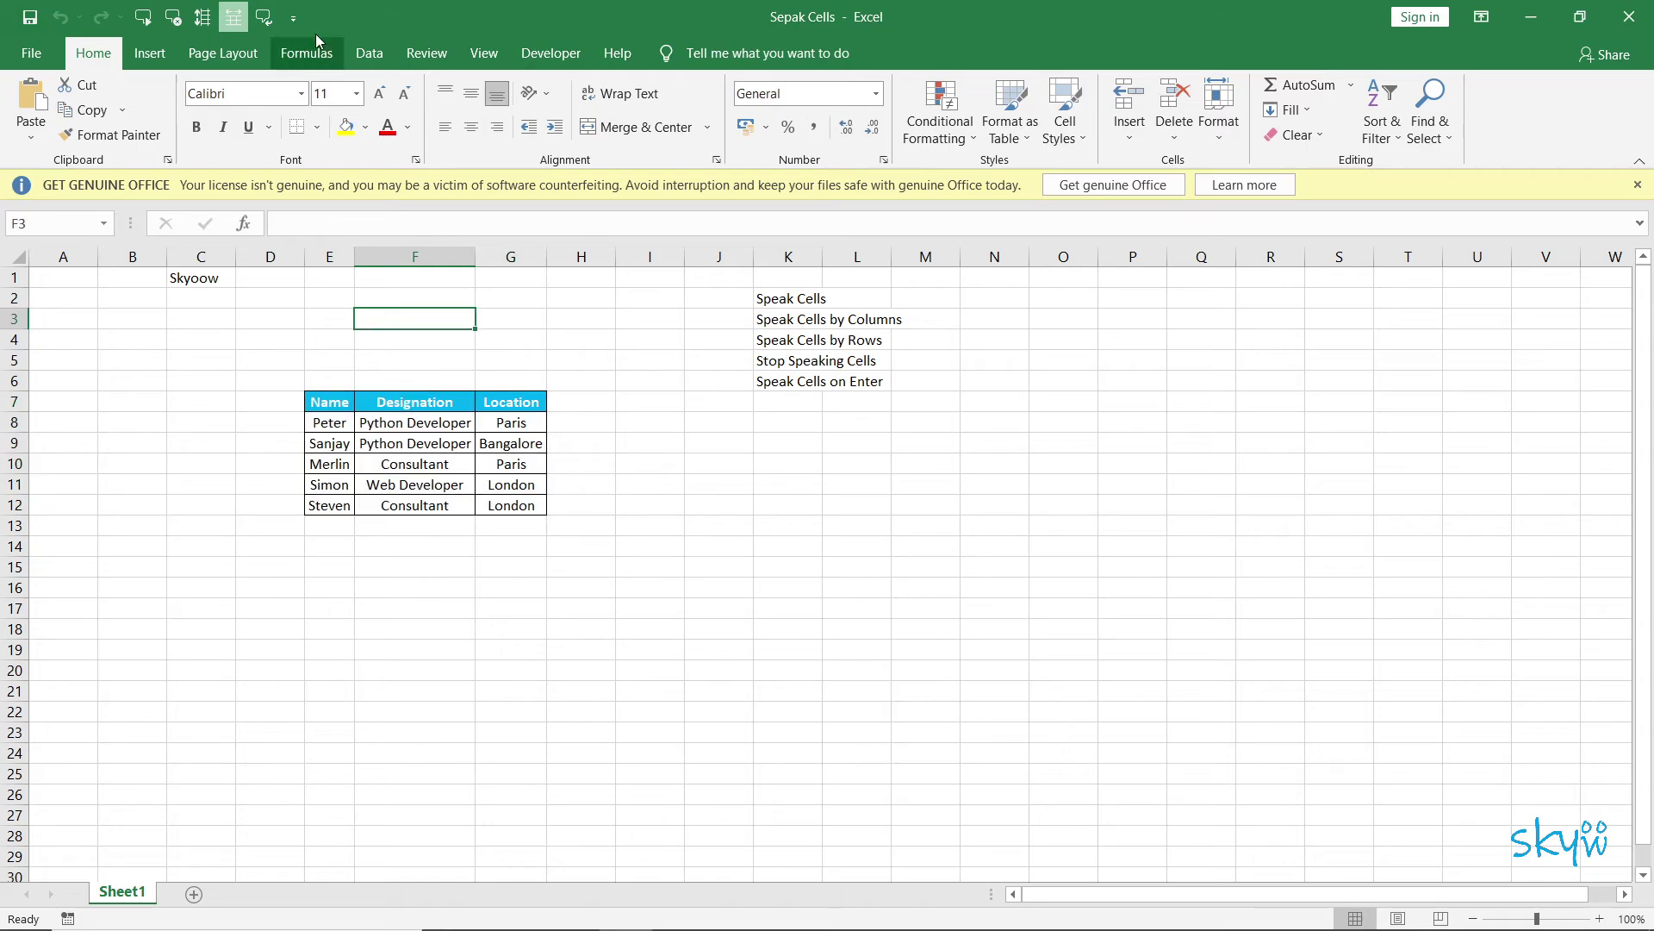
Turn on Speak Cells on Enter, enter Peter in J13 and Skyoow in J14, then return to A1
left_click(268, 25)
left_click(696, 527)
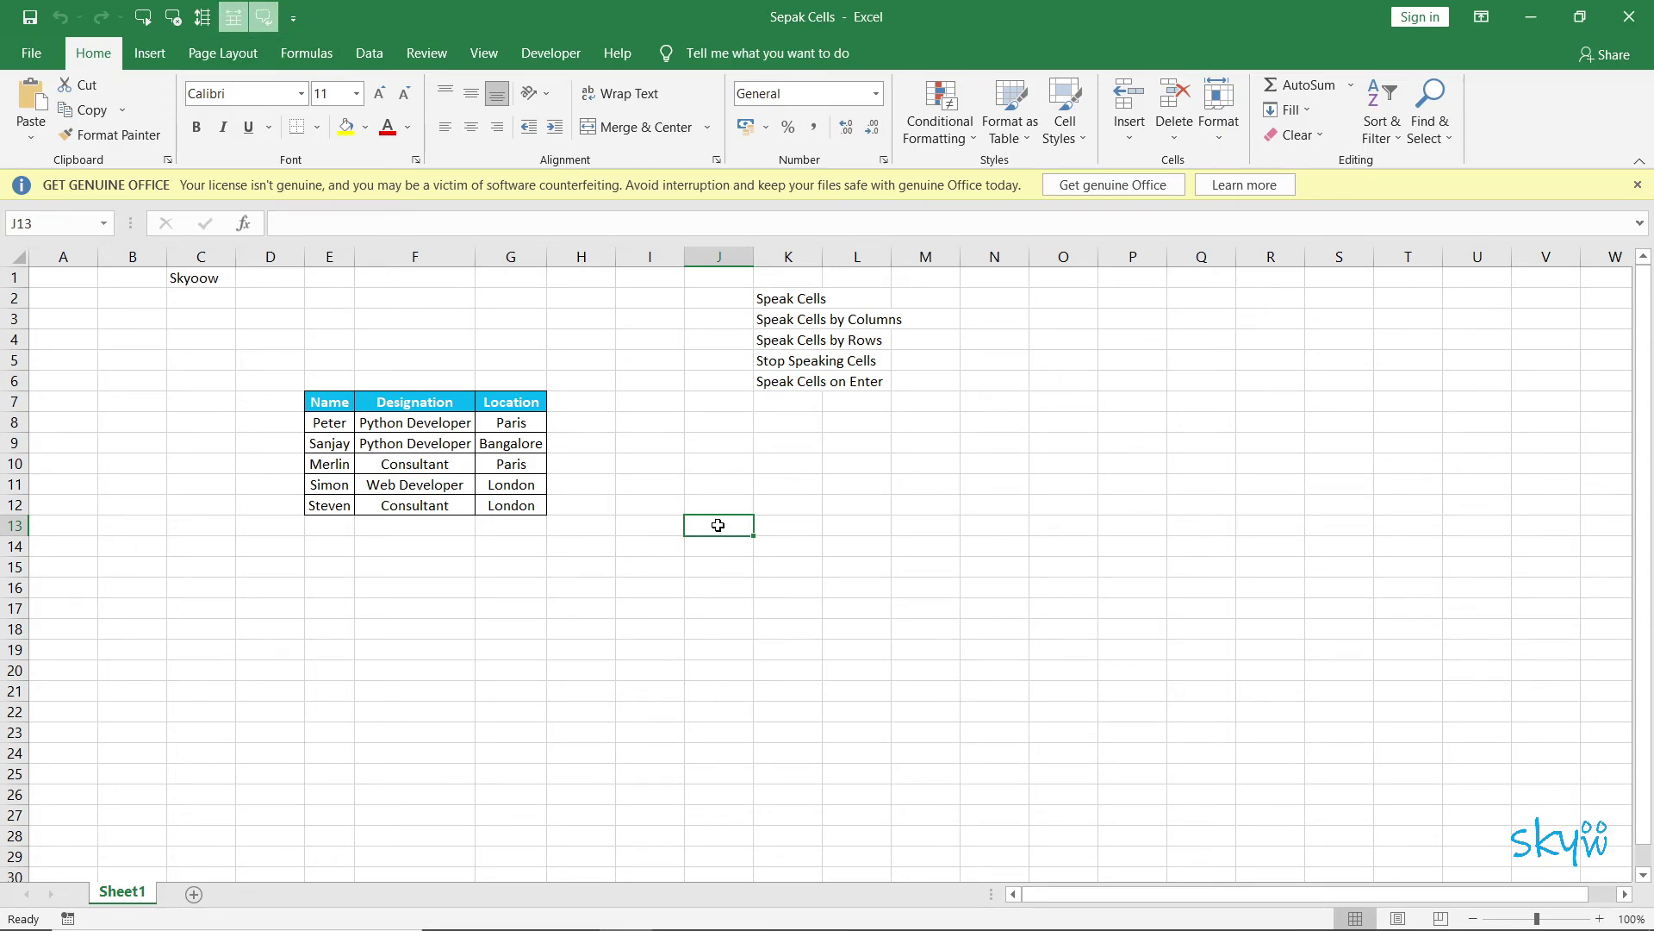
type("Peter")
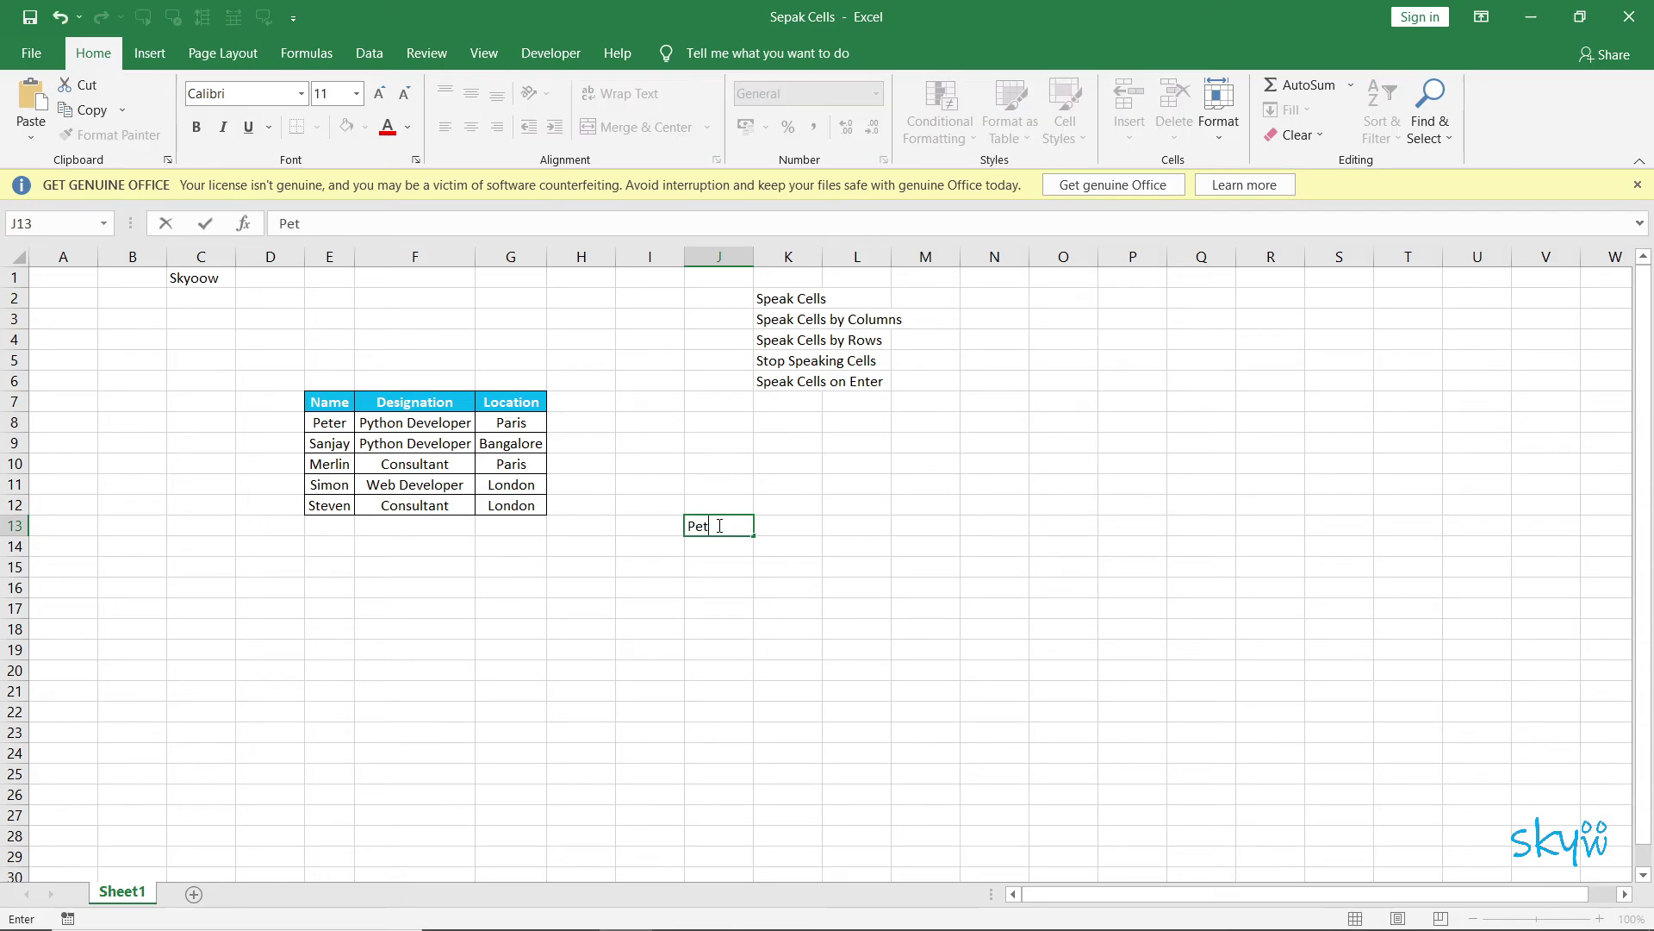
key("Return")
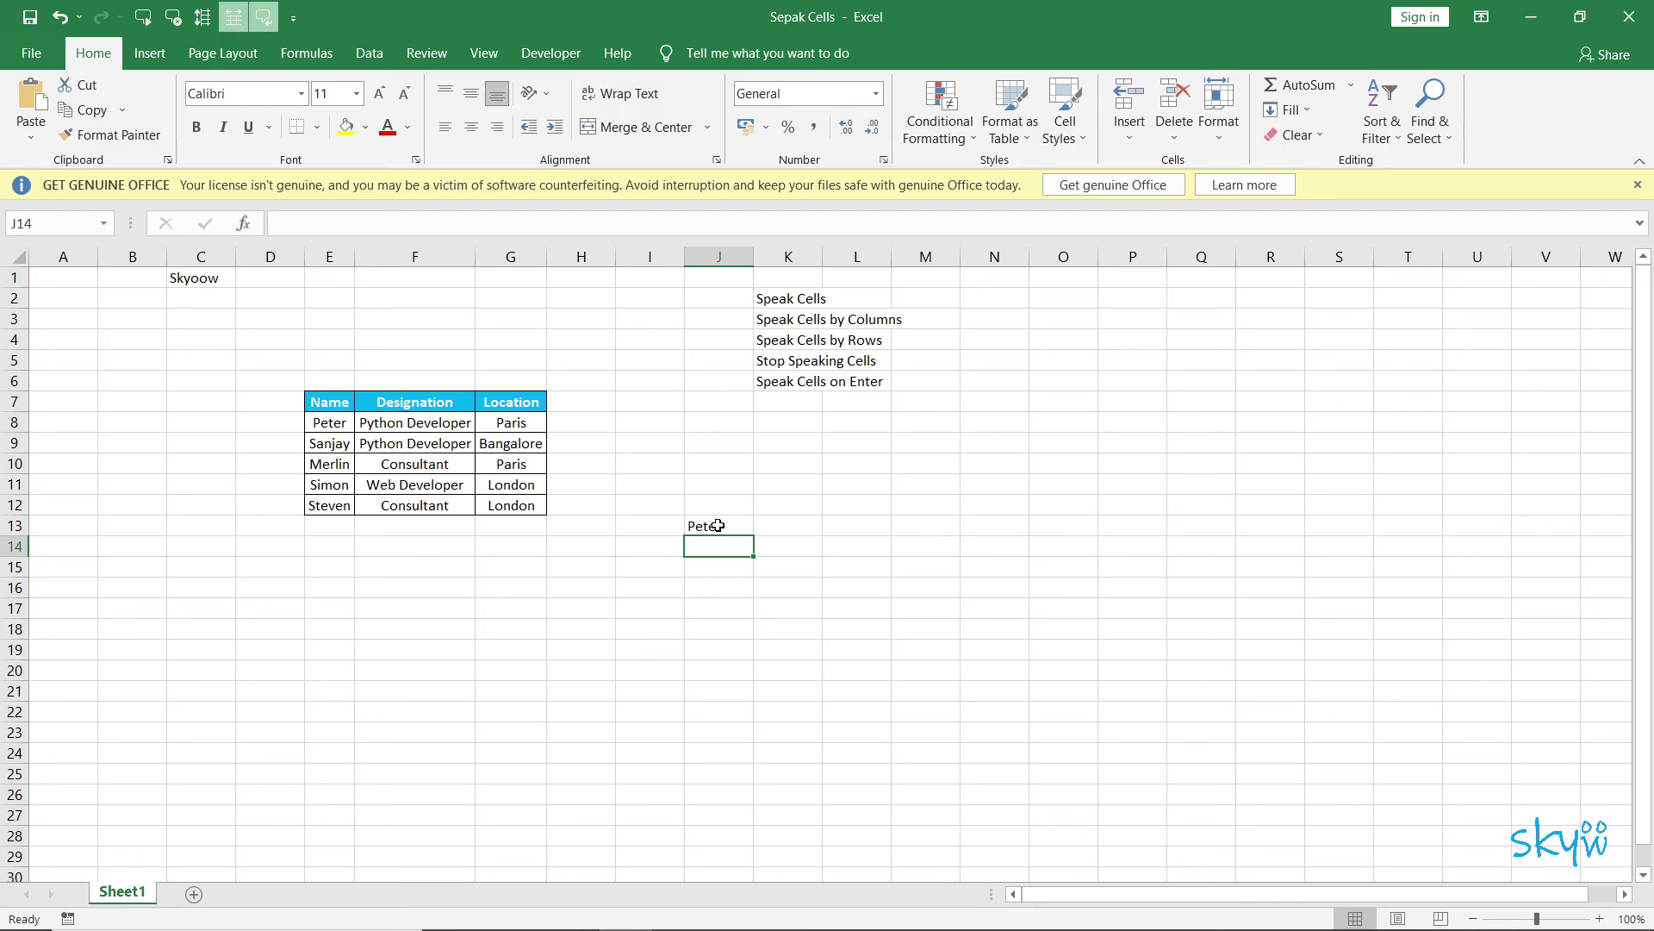
type("Skyoow")
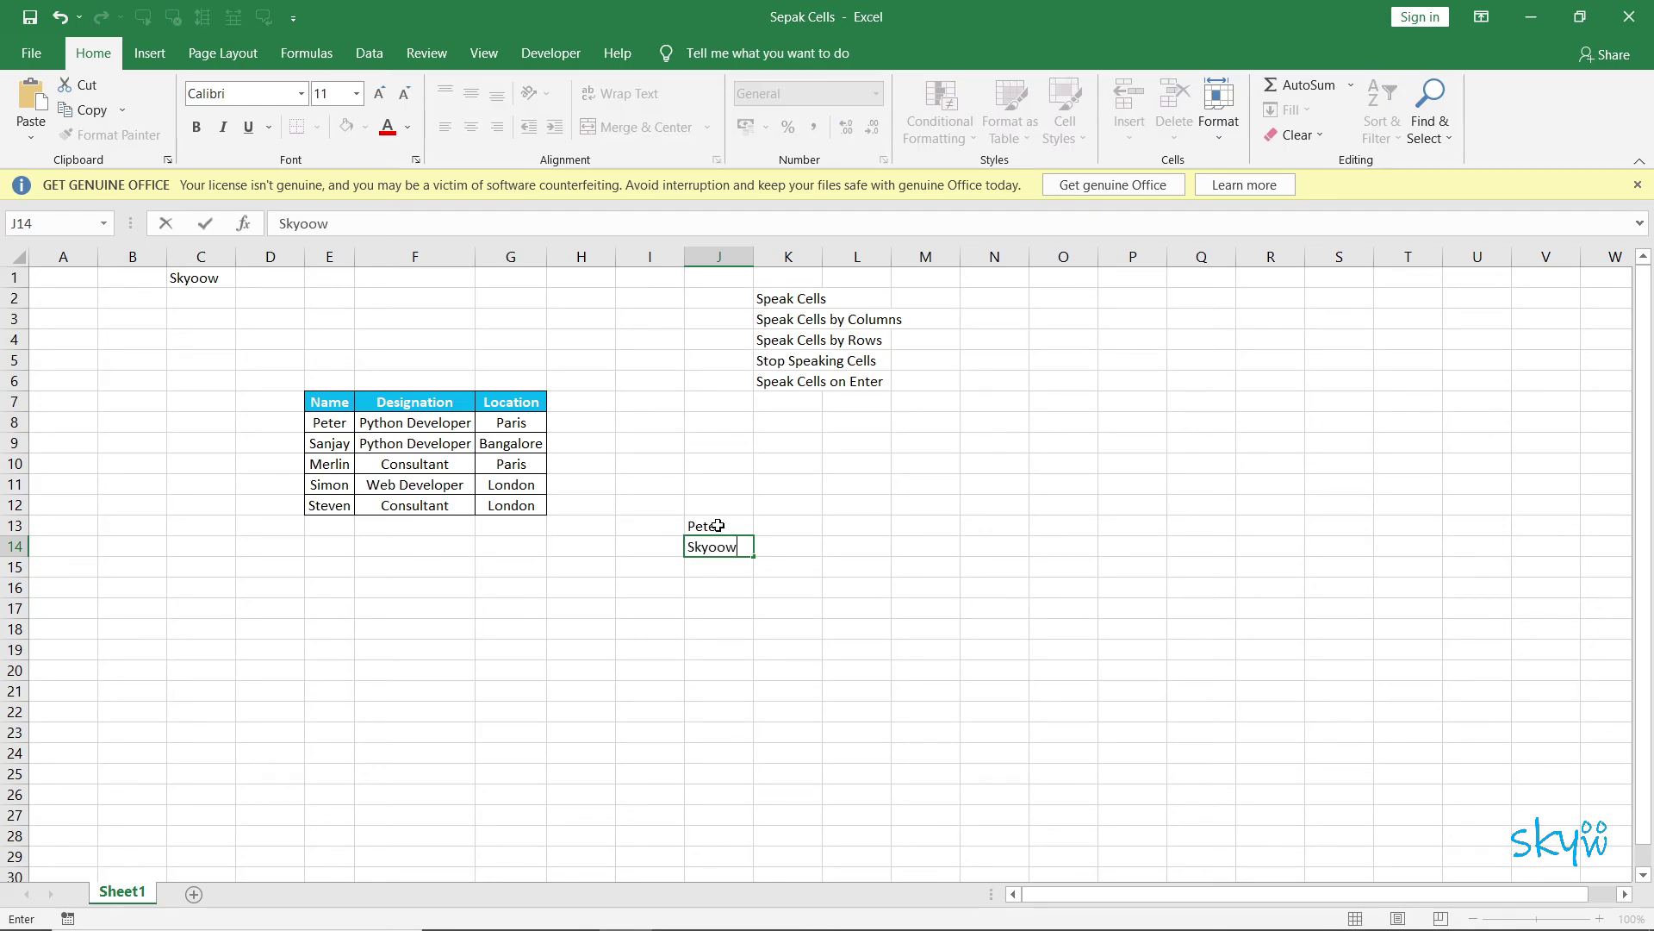
key("Return")
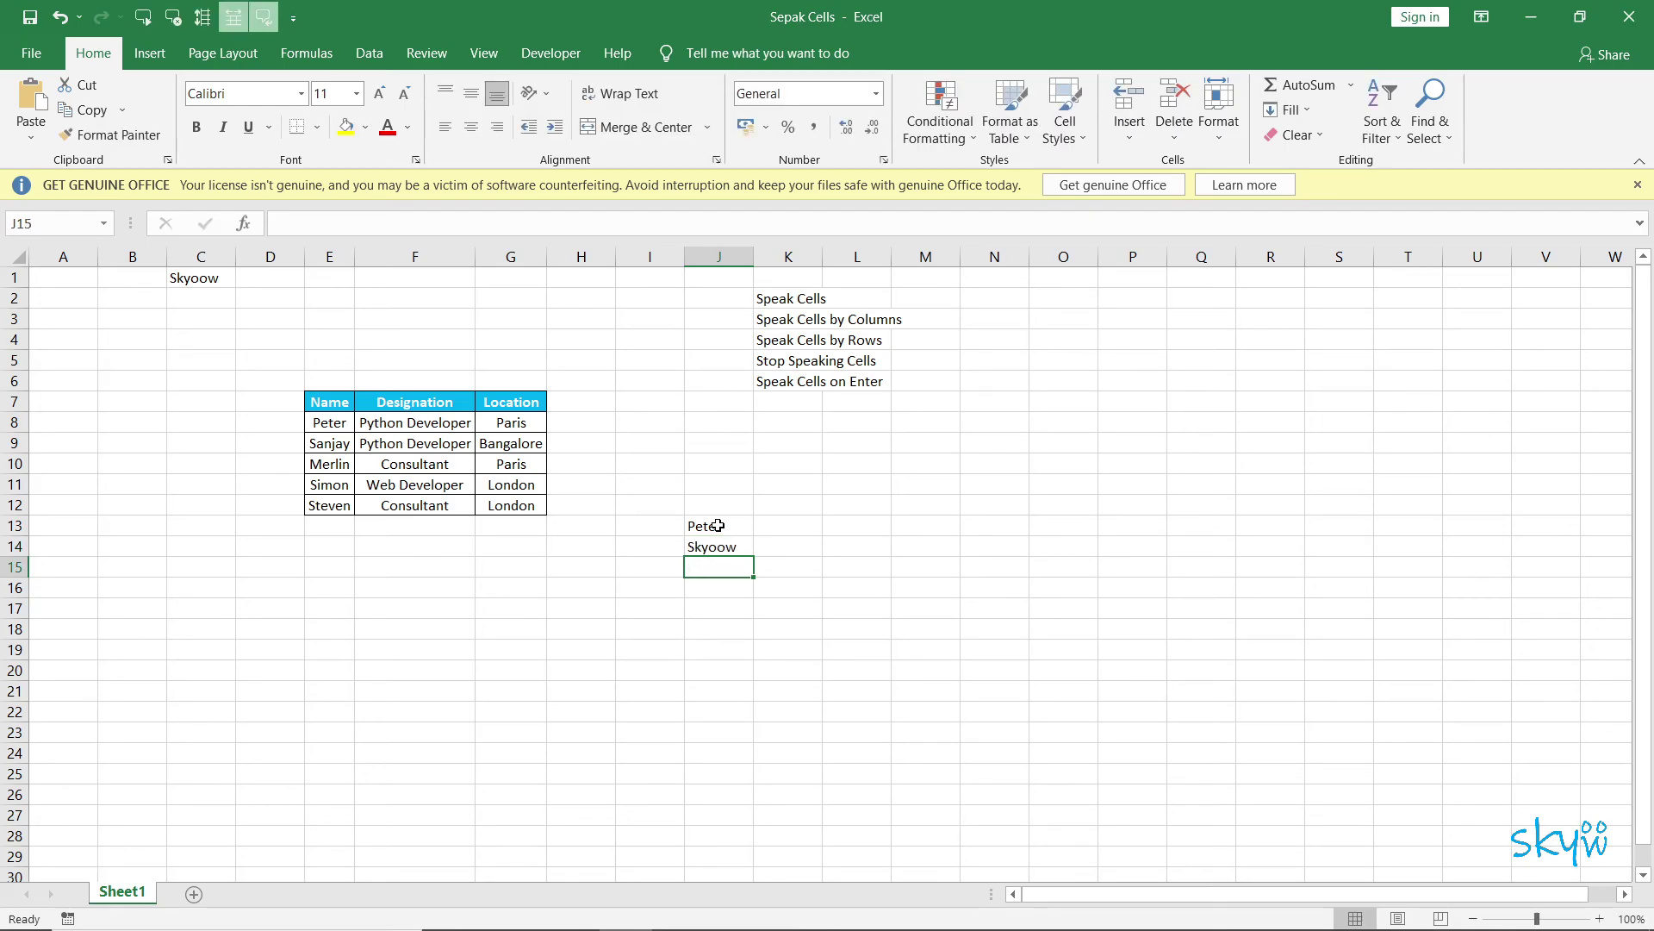
key("ctrl+Home")
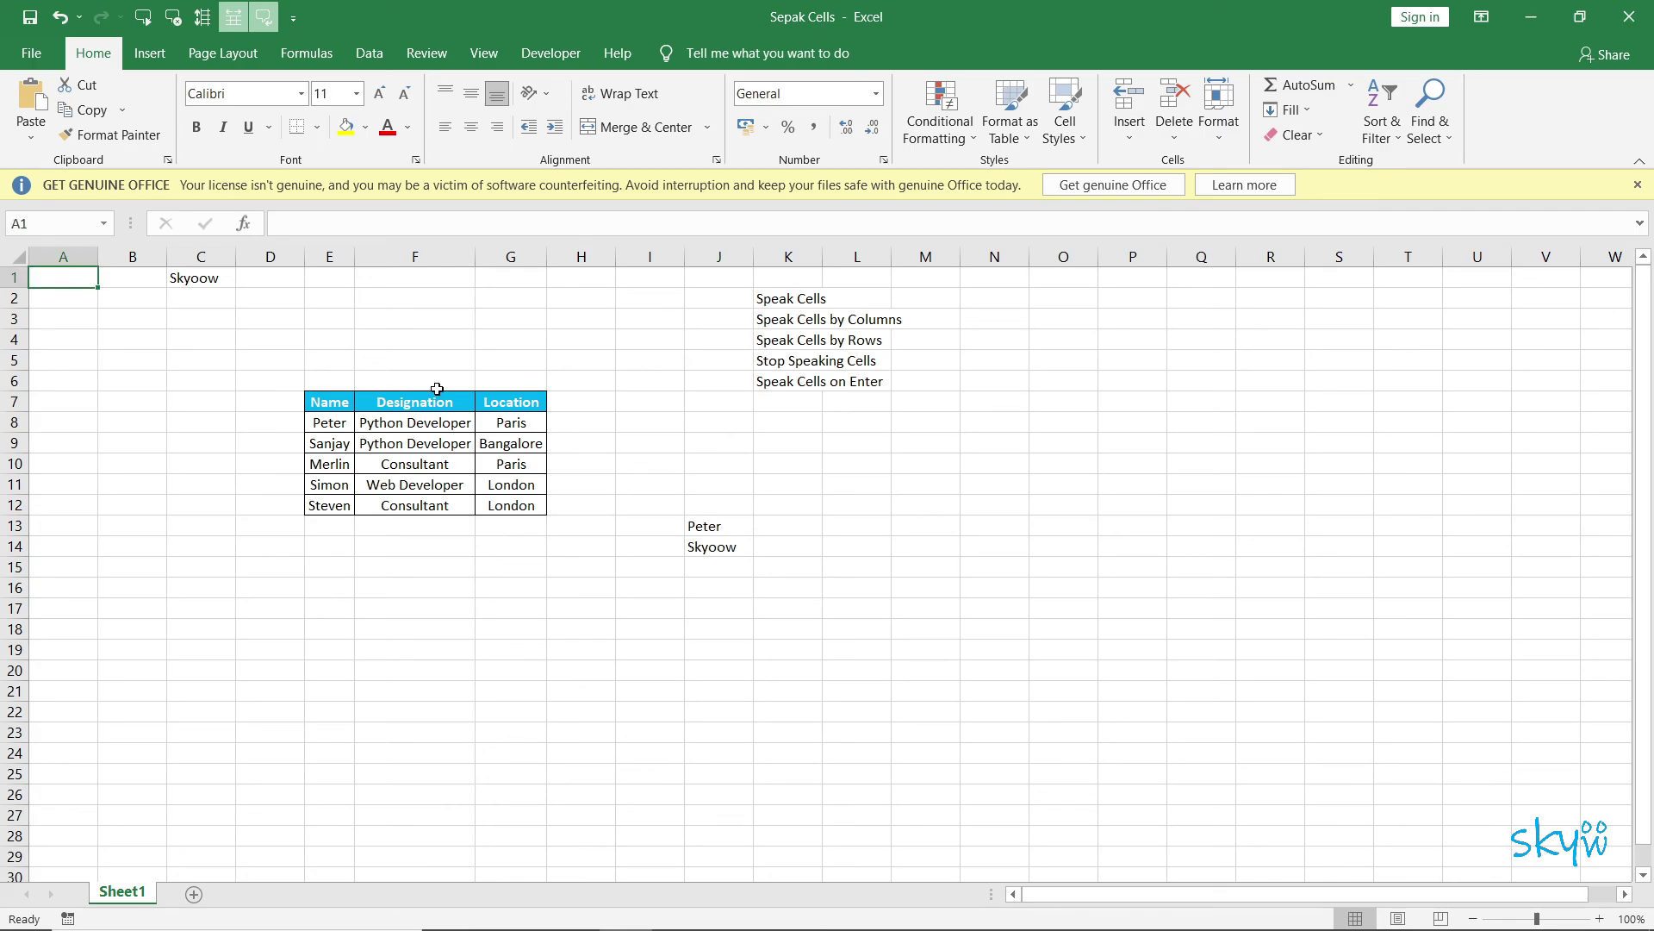